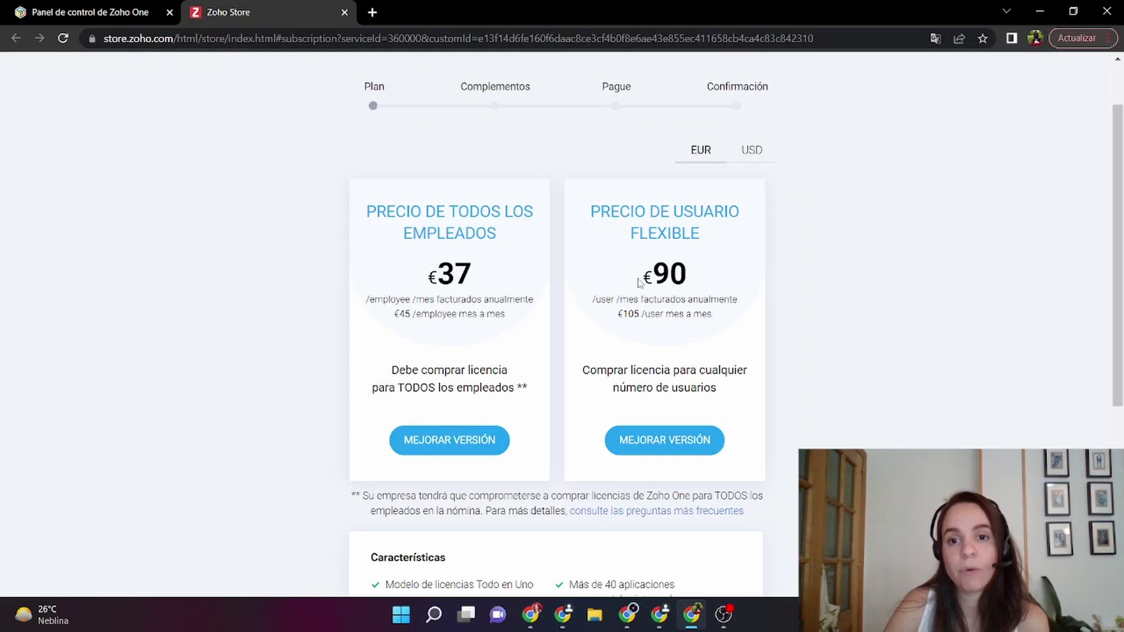
Step: Compare the prices, licence conditions and features of the all-employees plan and the flexible user plan
left_click_drag(637, 286, 700, 283)
left_click(638, 285)
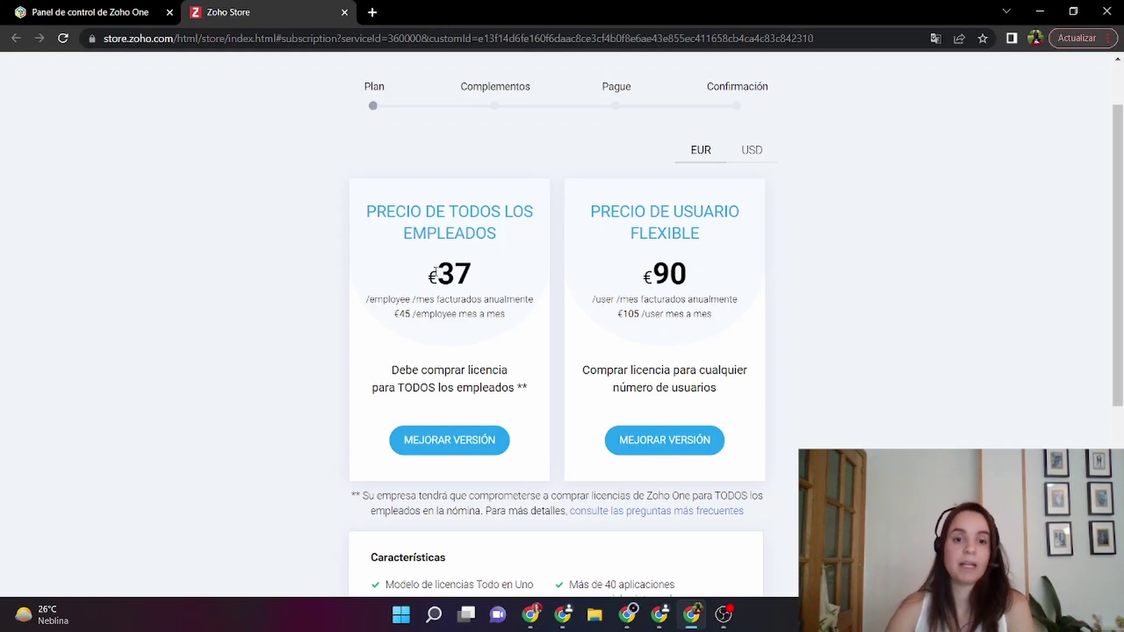
scroll(434, 272, "down", 3)
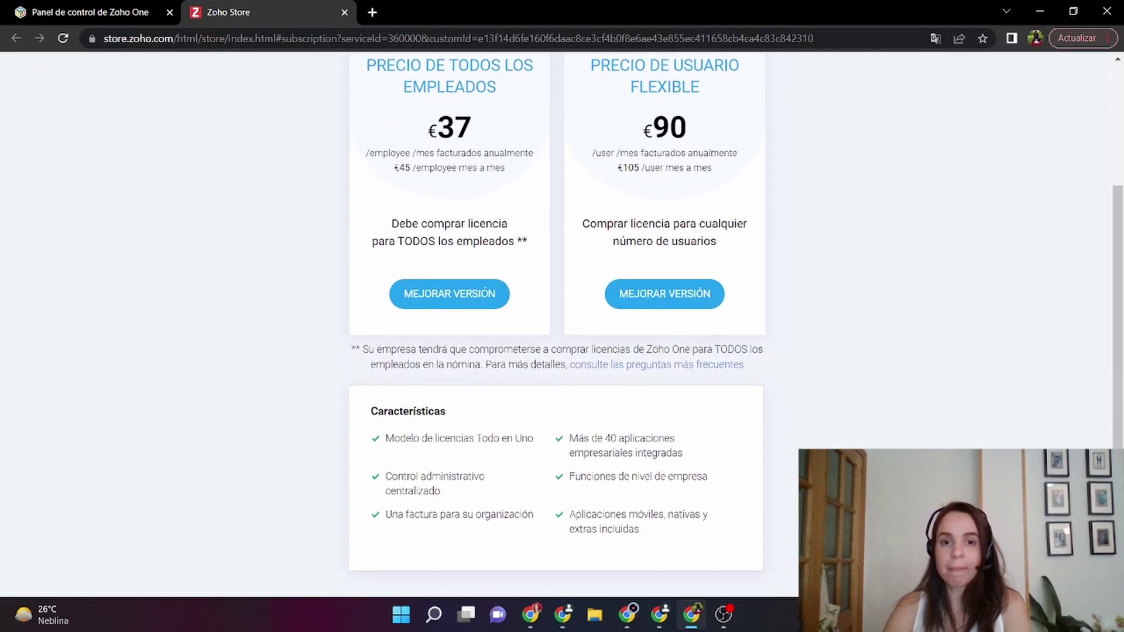
scroll(499, 304, "down", 3)
scroll(499, 304, "up", 3)
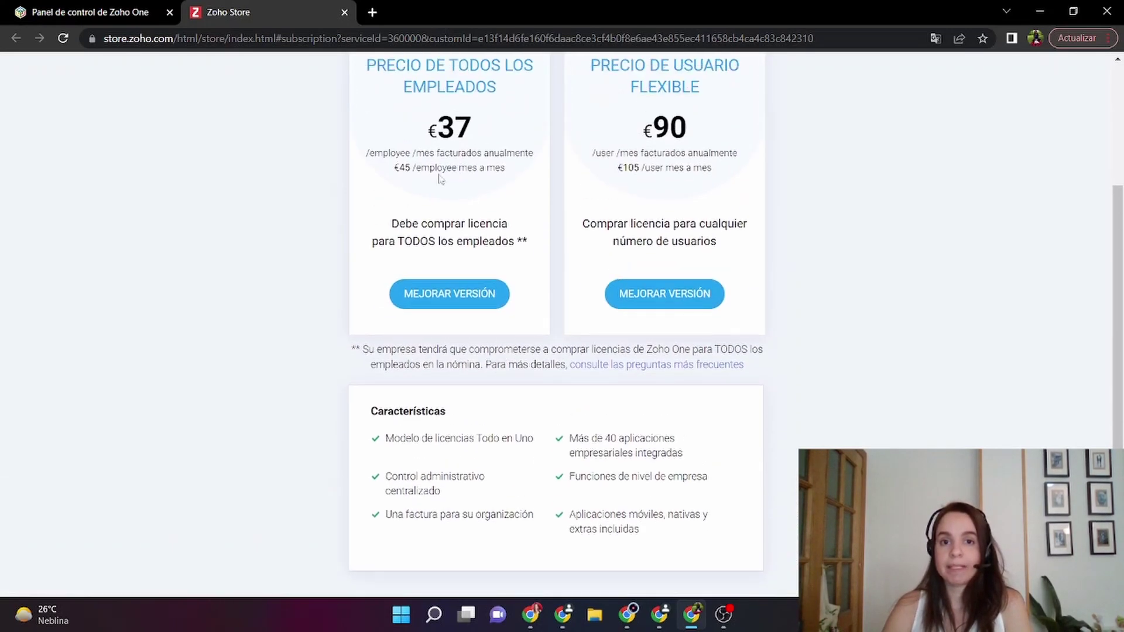
scroll(448, 191, "up", 3)
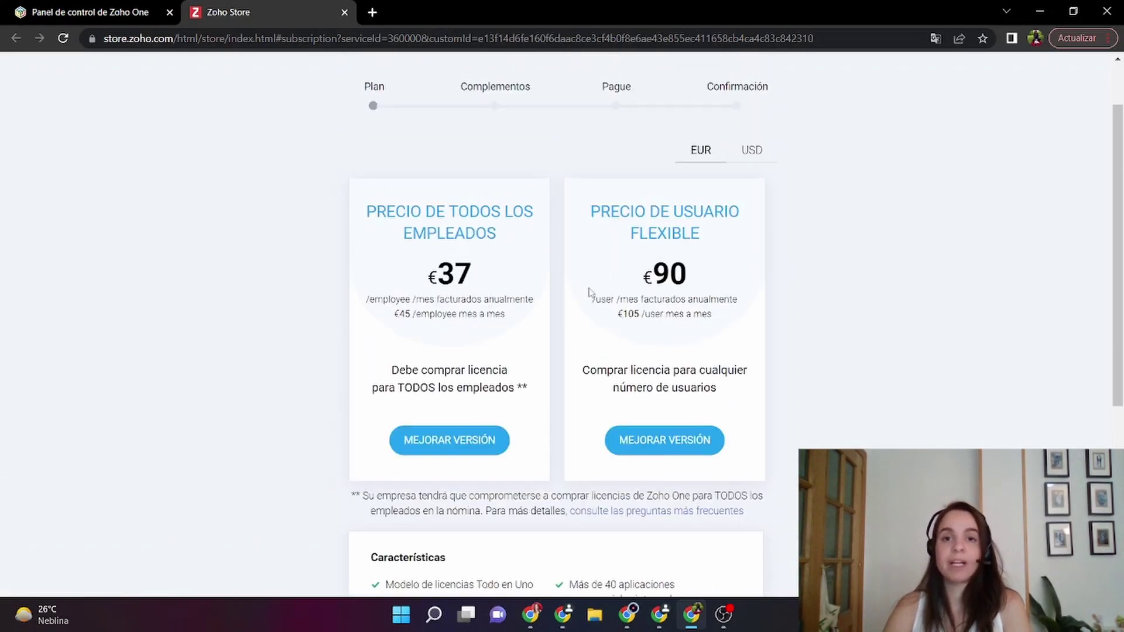
scroll(615, 316, "down", 1)
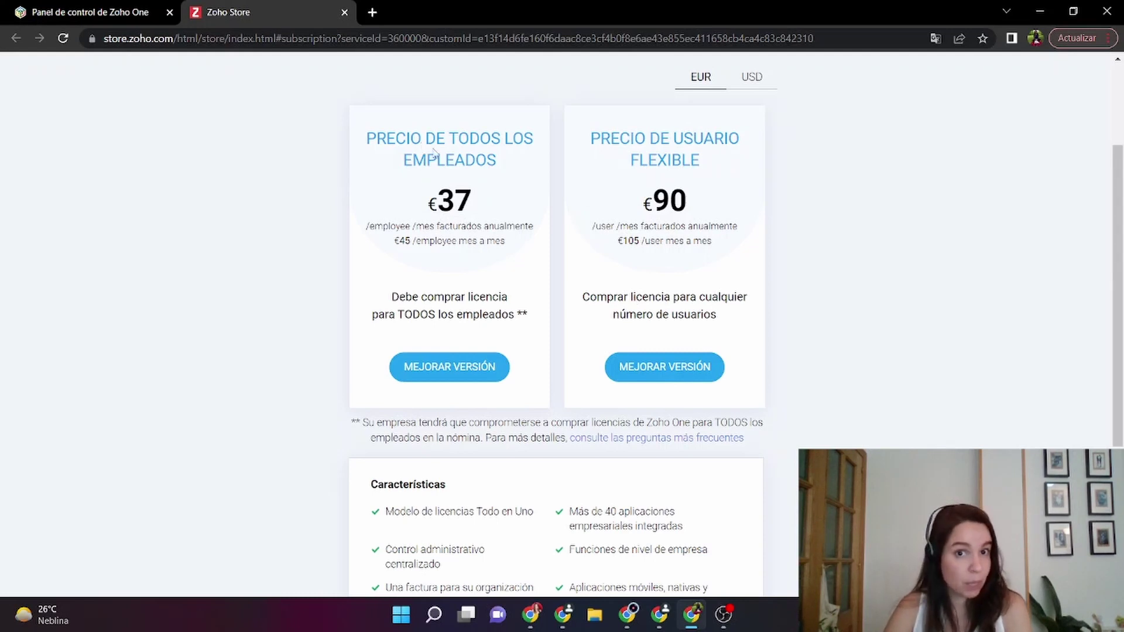
Step: View the licence agreement of the all-employees plan, cancel it, and choose the Precio de Usuario Flexible plan instead
left_click(466, 366)
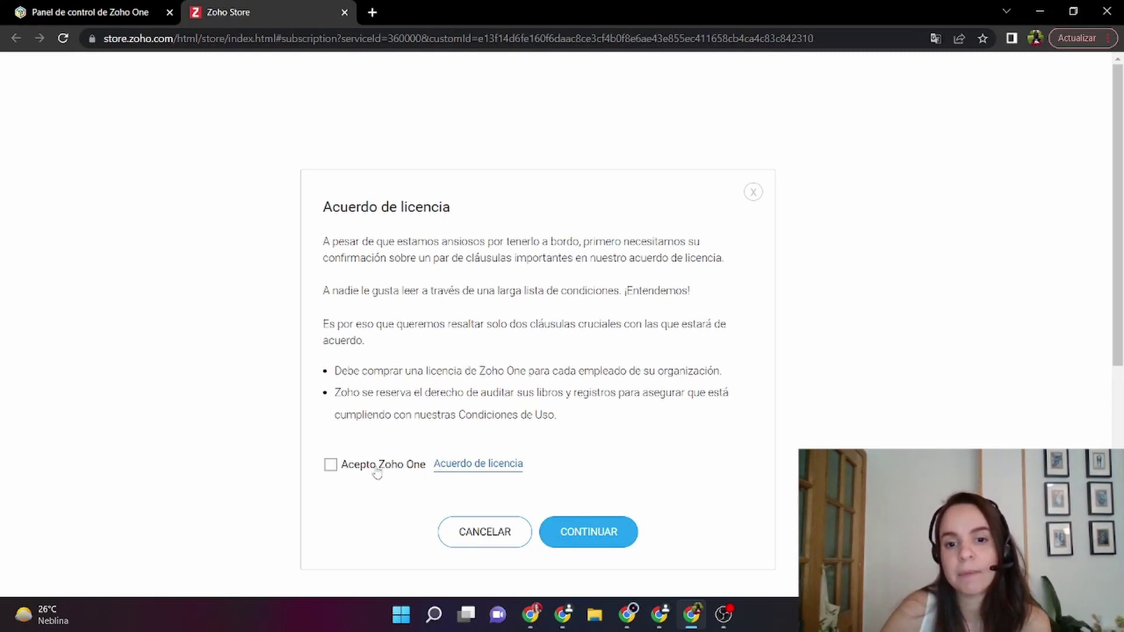
left_click(505, 534)
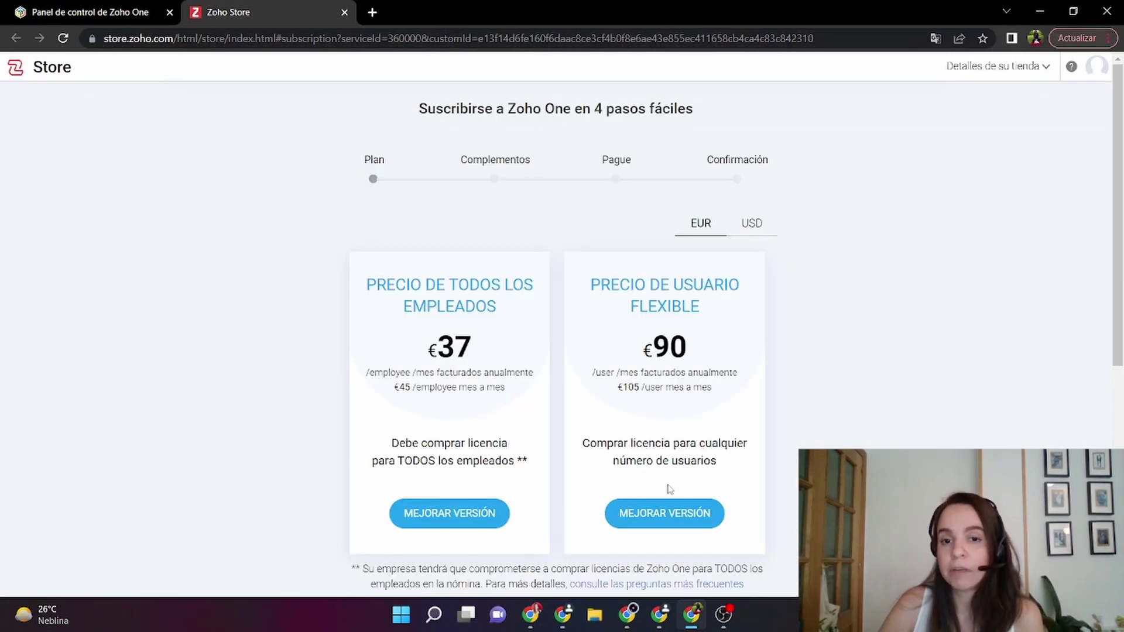
left_click(665, 521)
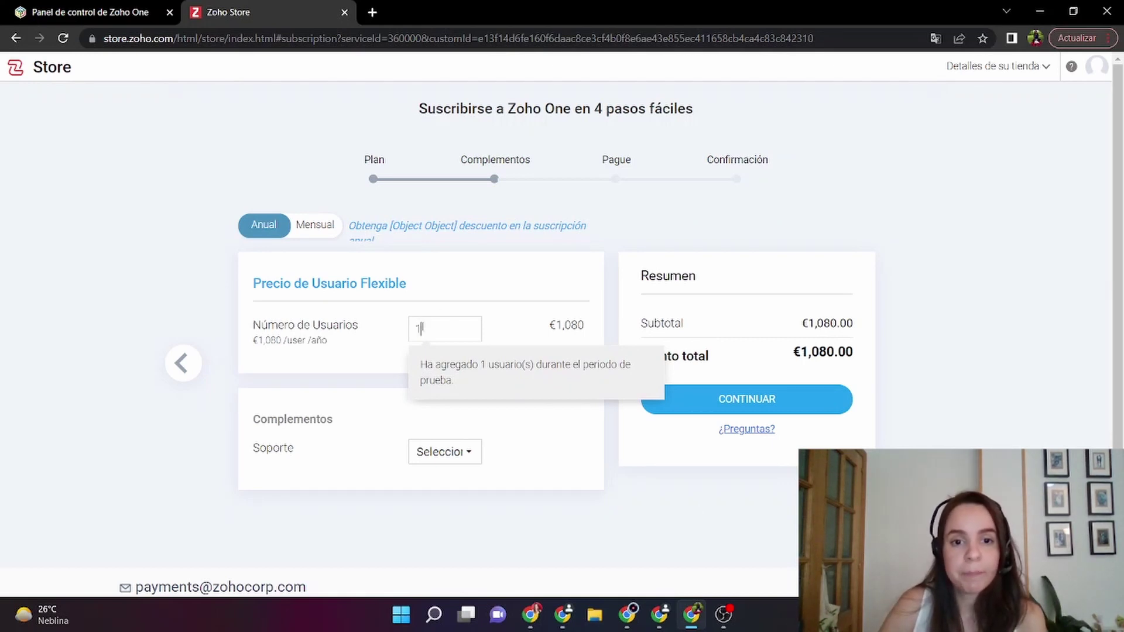
Step: Examine the number of users and the annual price of the flexible user plan
double_click(422, 327)
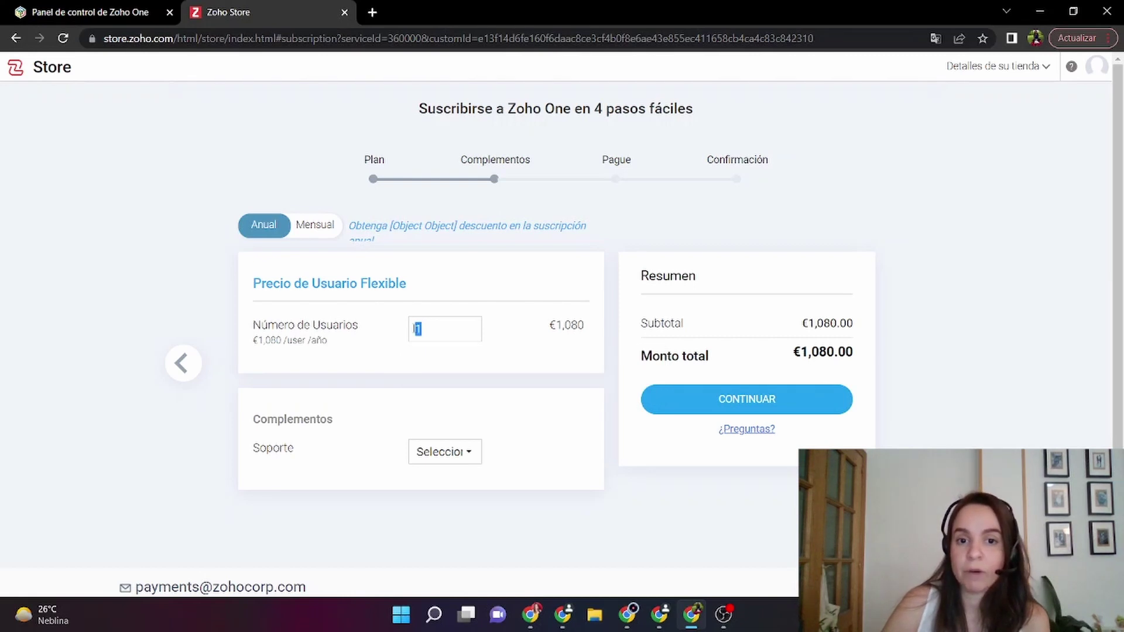
left_click(439, 325)
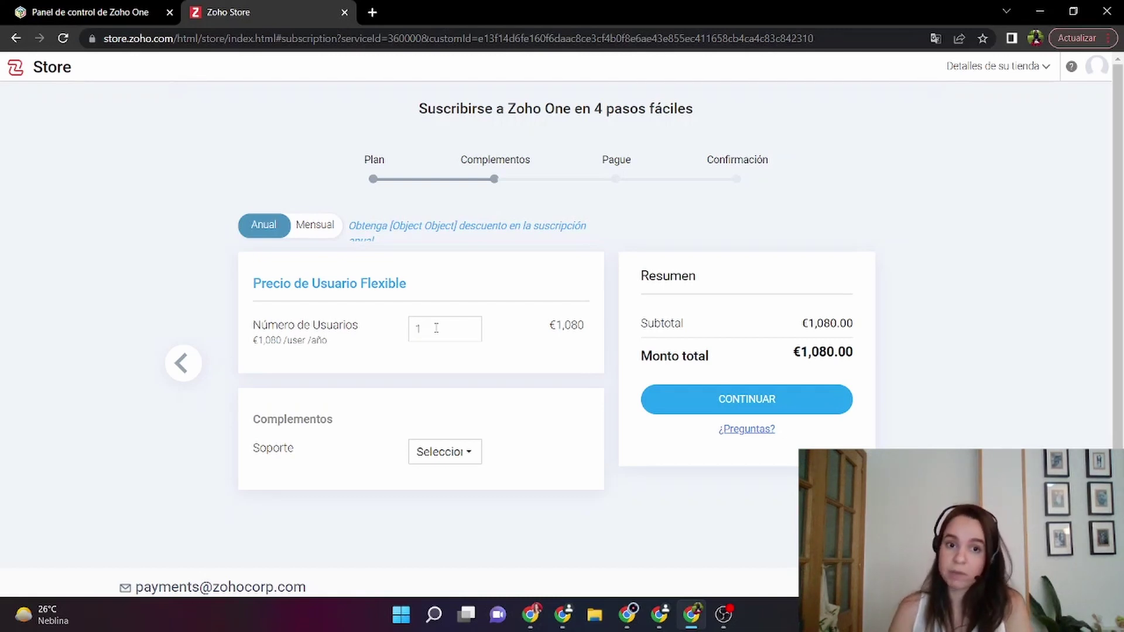
double_click(418, 329)
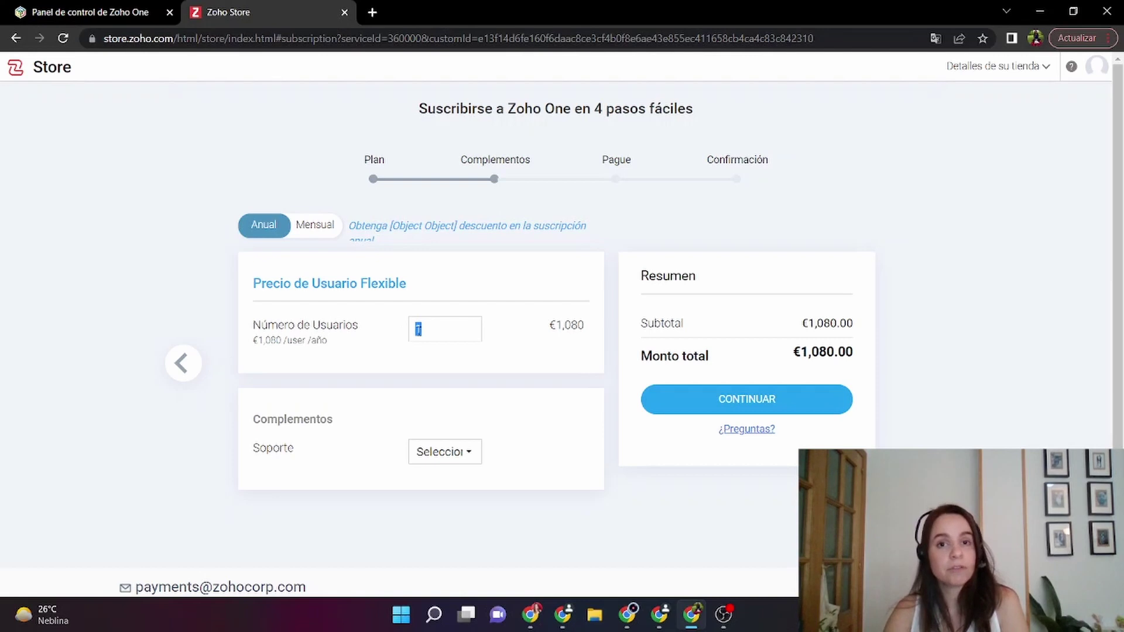
left_click(425, 330)
double_click(428, 330)
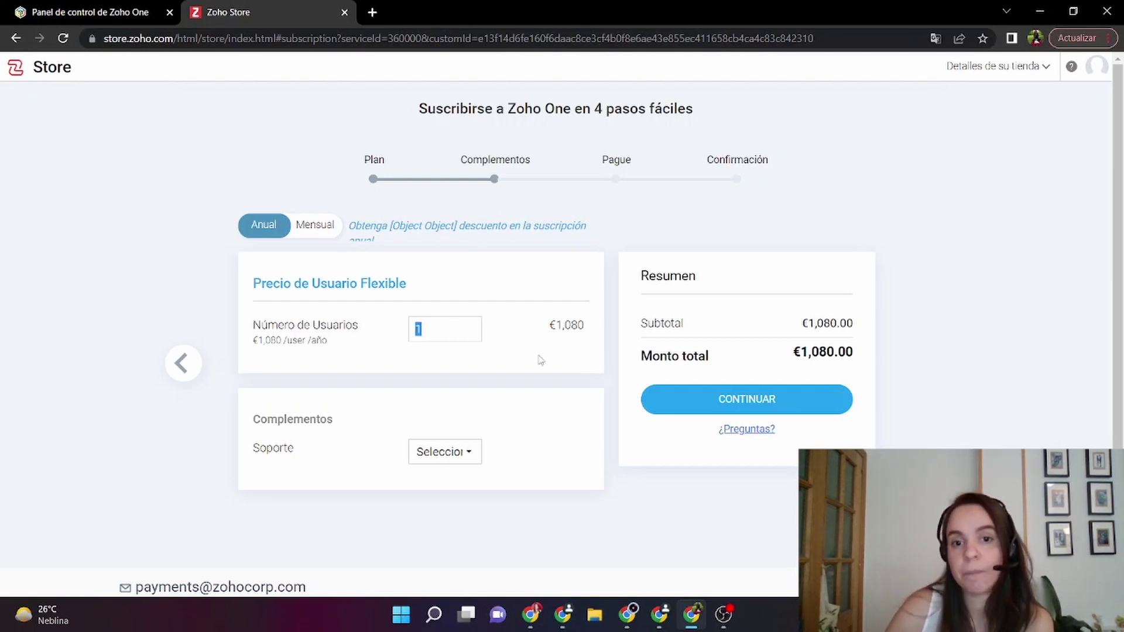
left_click_drag(547, 332, 590, 328)
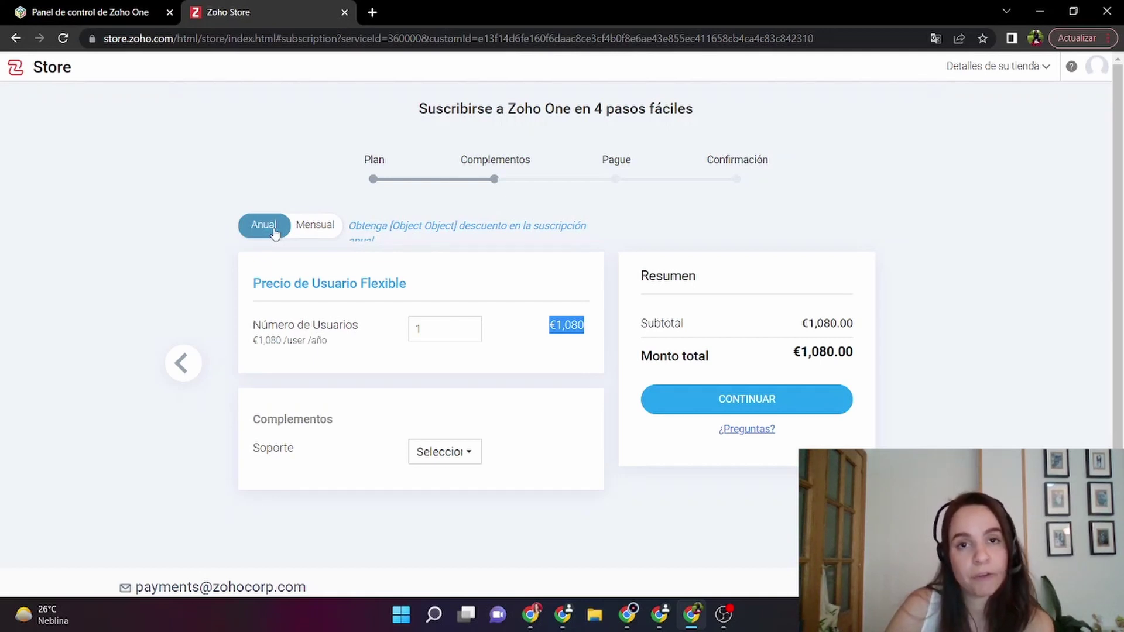
Step: Check the per-user price under monthly billing and return to annual billing
left_click(317, 233)
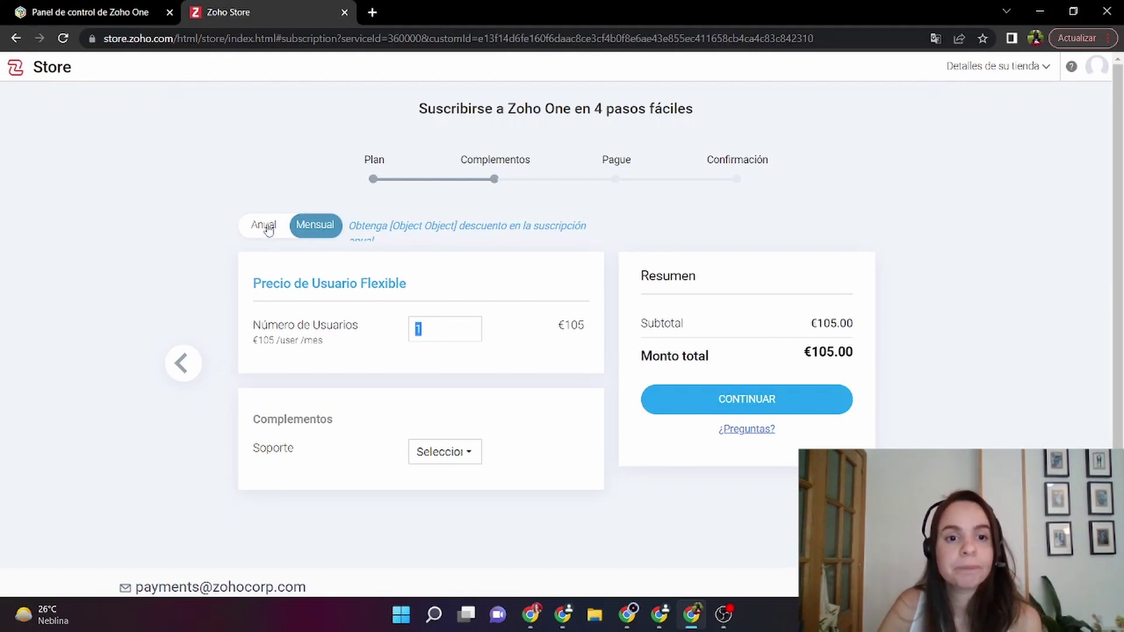
left_click_drag(258, 340, 322, 342)
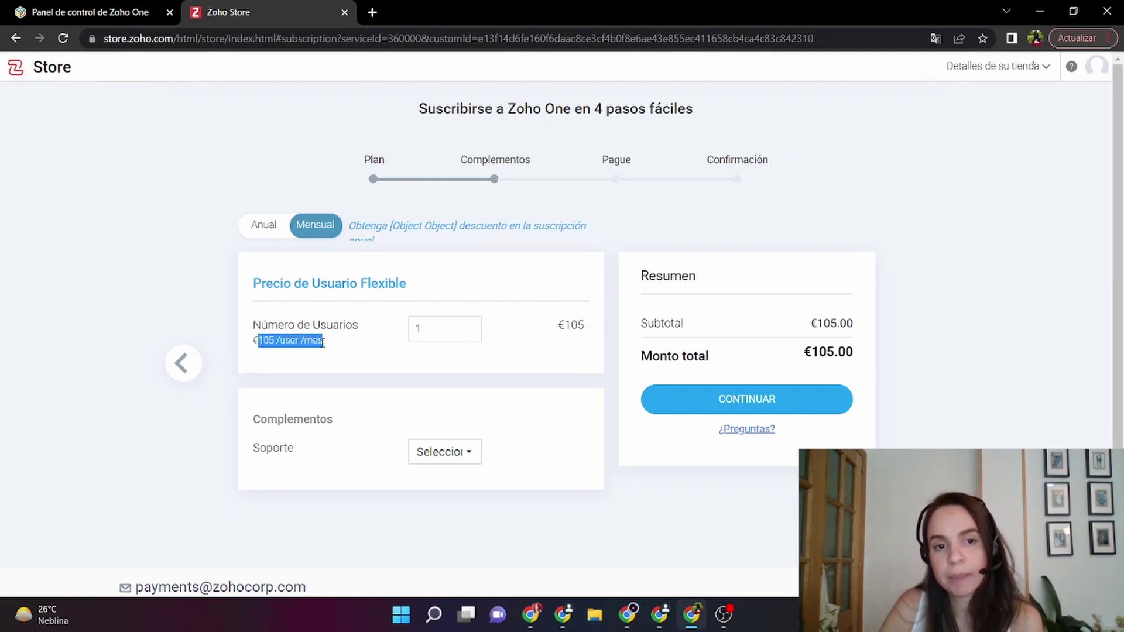
triple_click(257, 343)
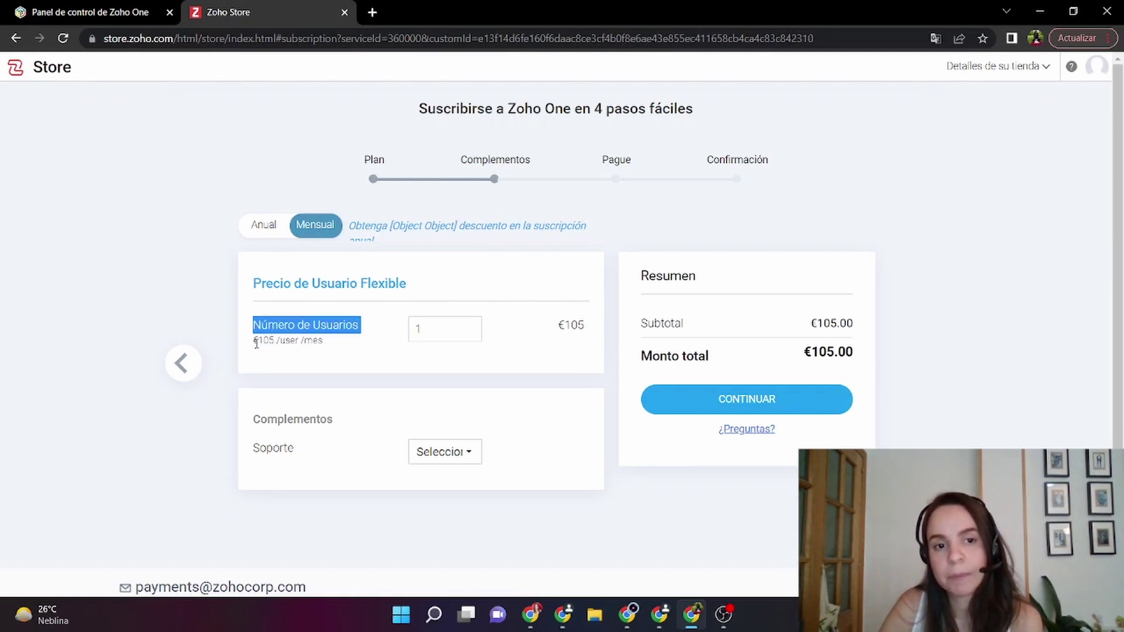
left_click(266, 230)
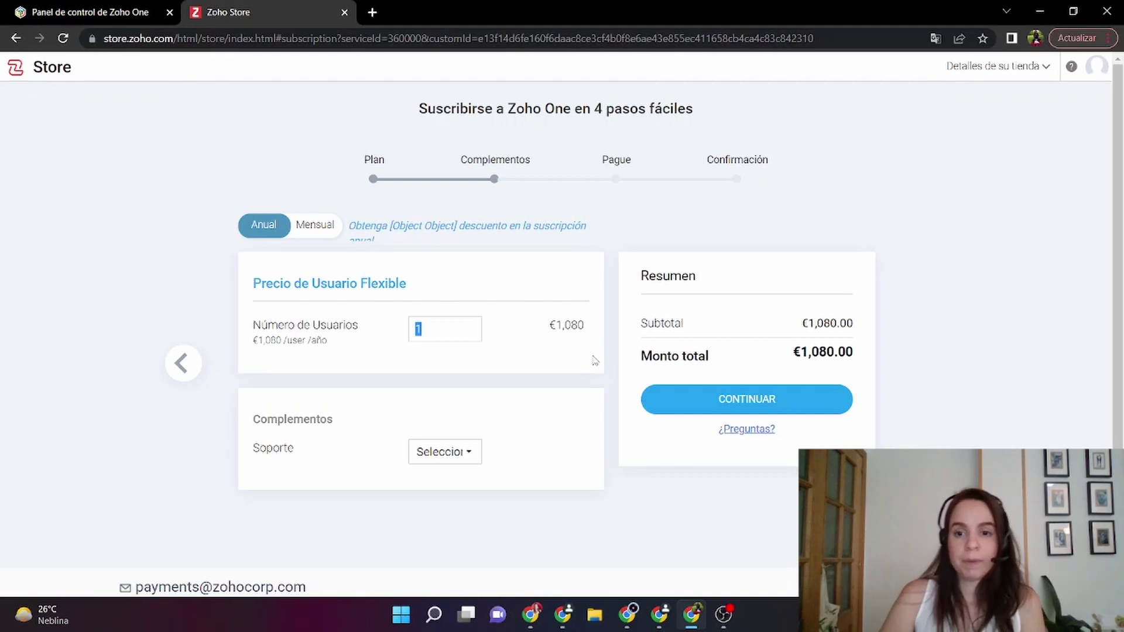
Step: Review the annual discount note, compare both billing periods, and set the subscription to Mensual
left_click(319, 226)
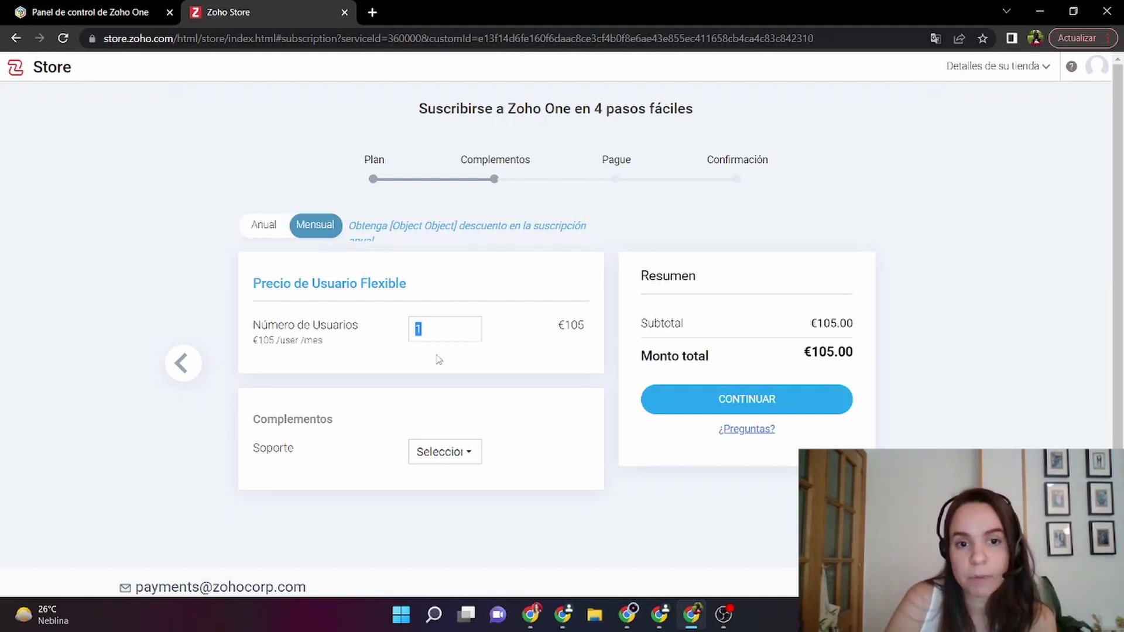
scroll(381, 312, "down", 1)
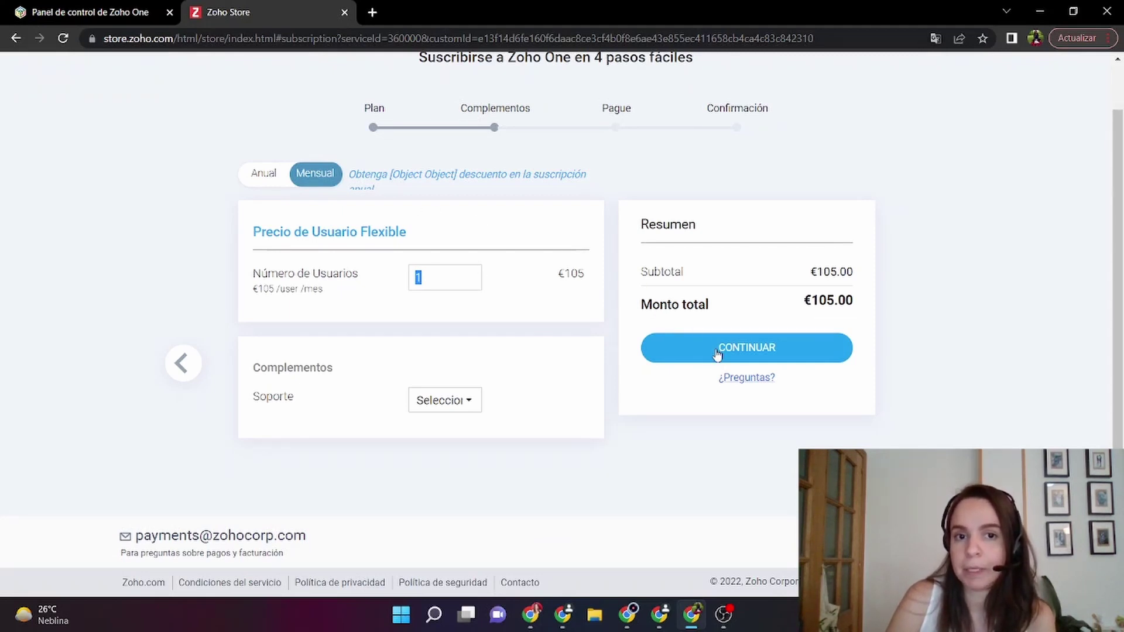
left_click_drag(349, 174, 412, 189)
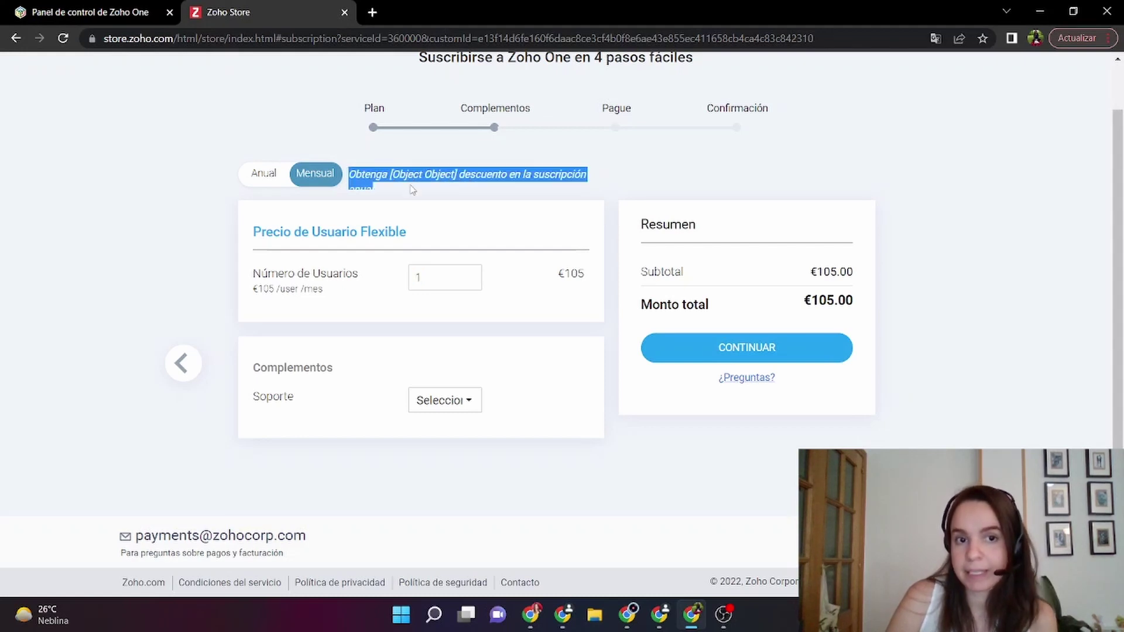
left_click(270, 185)
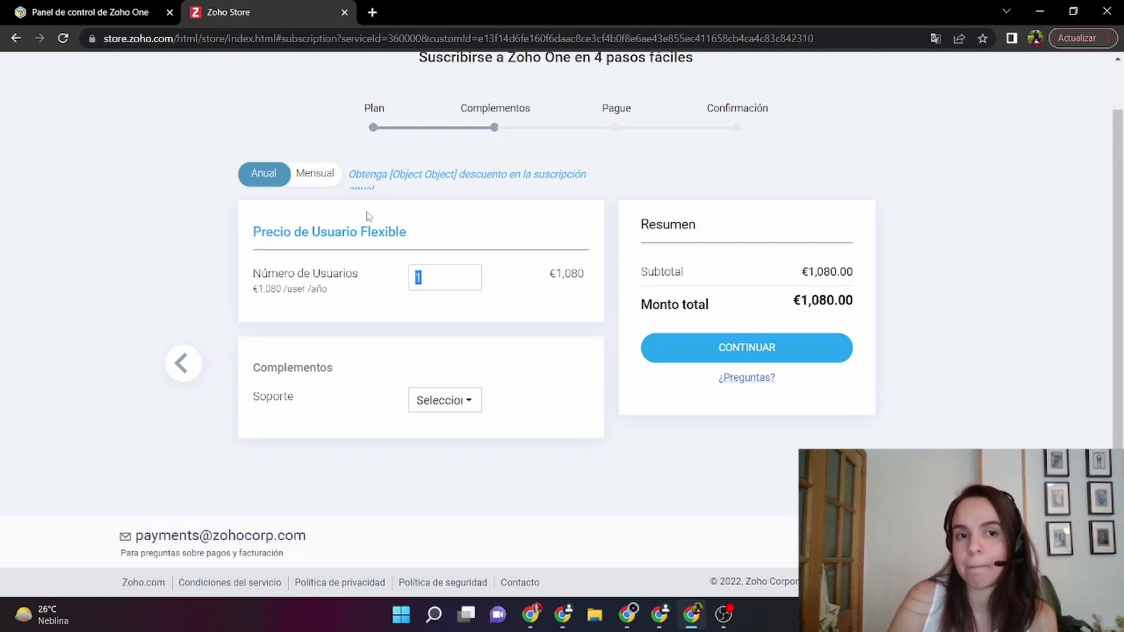
left_click(321, 177)
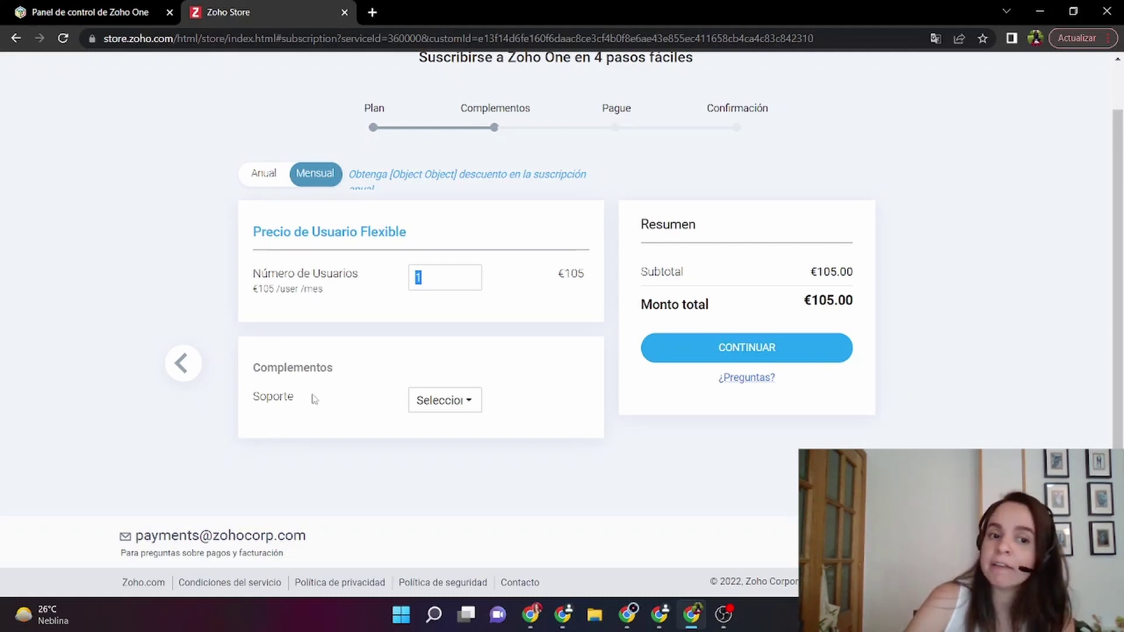
Step: Check the Soporte add-on options without choosing one and continue to the payment stage
left_click(431, 408)
left_click(438, 407)
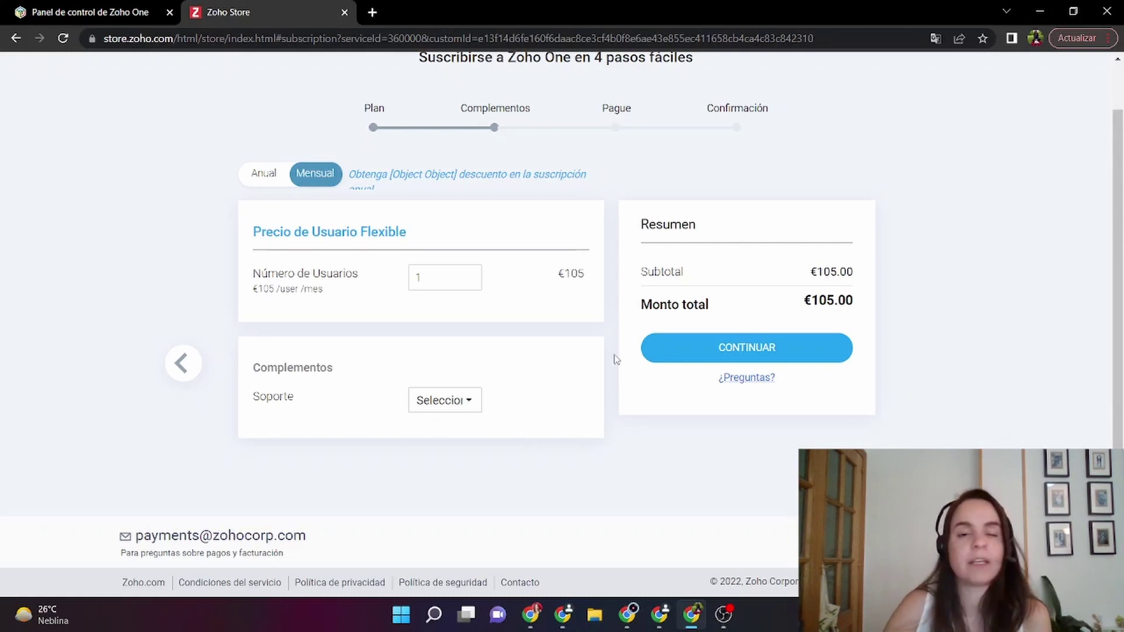
left_click(724, 348)
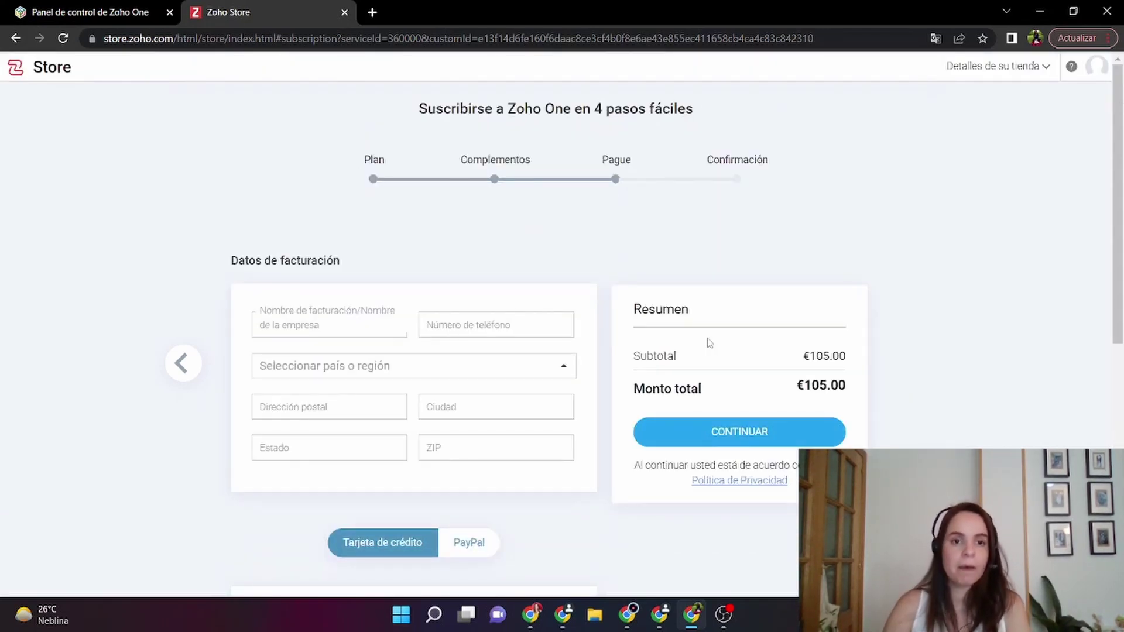
Step: Look through the billing data fields: company name, phone number, country, postal address, city, state and ZIP
left_click(315, 327)
scroll(344, 297, "down", 1)
left_click(486, 252)
left_click(354, 304)
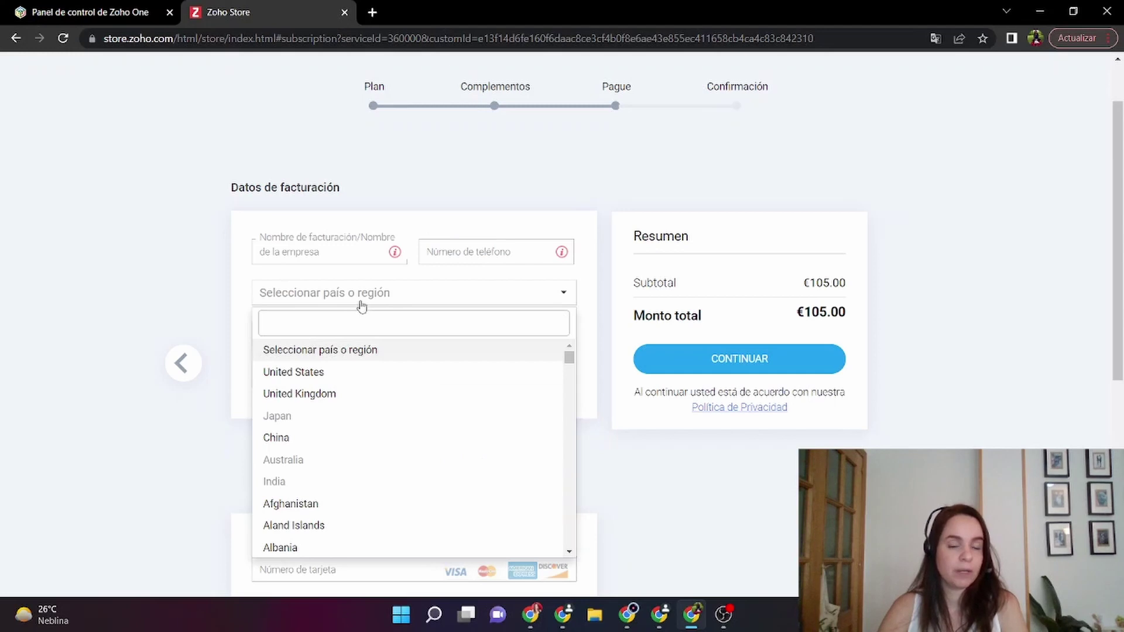
left_click(234, 333)
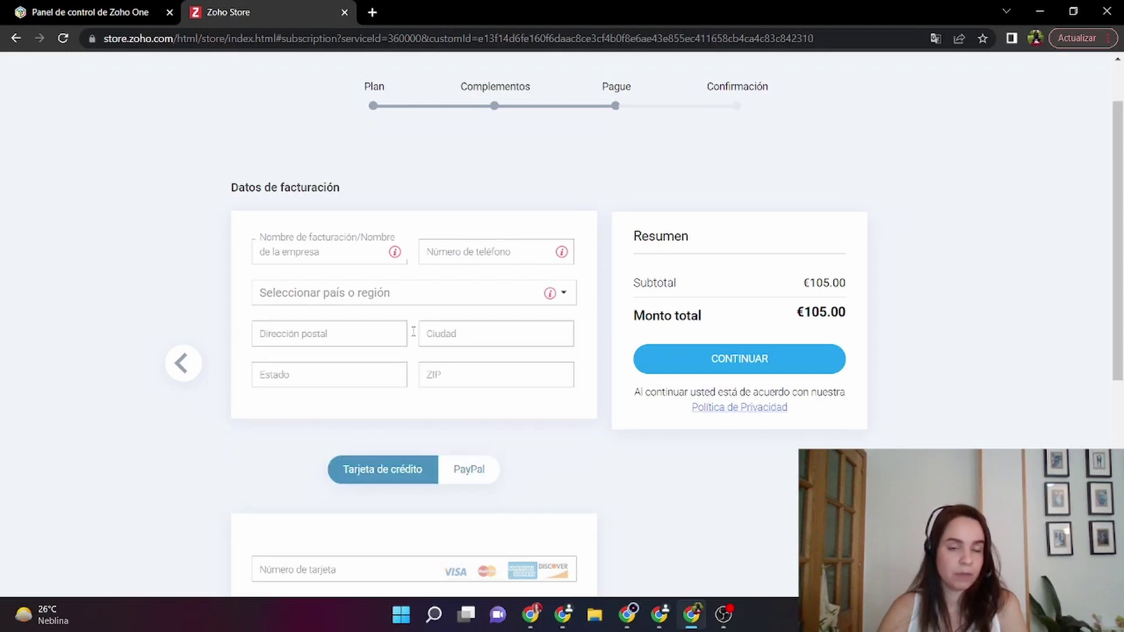
scroll(339, 344, "down", 1)
left_click(338, 267)
left_click(459, 266)
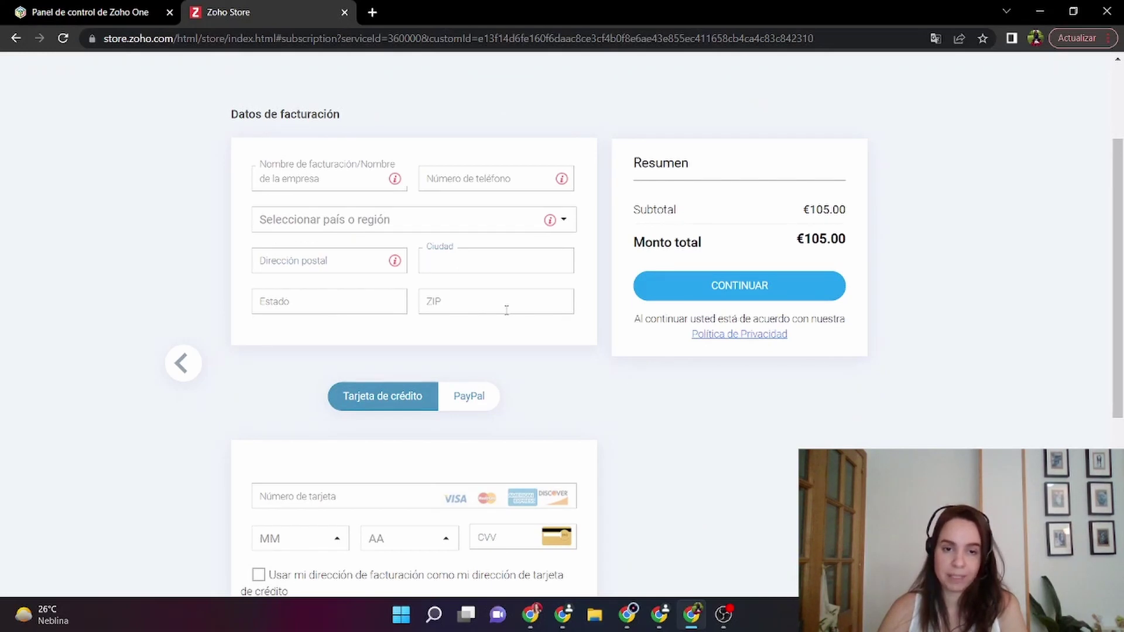
scroll(415, 322, "up", 1)
scroll(416, 323, "down", 1)
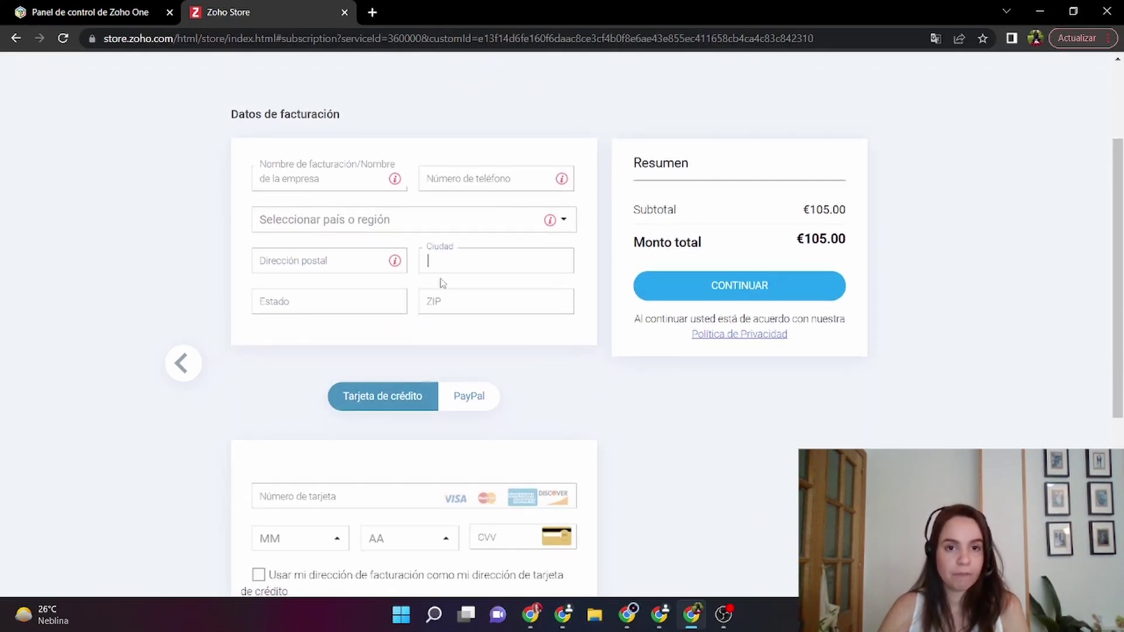
Step: Examine the credit card and PayPal payment options, the card data fields and the order summary
scroll(440, 289, "down", 1)
scroll(433, 319, "down", 1)
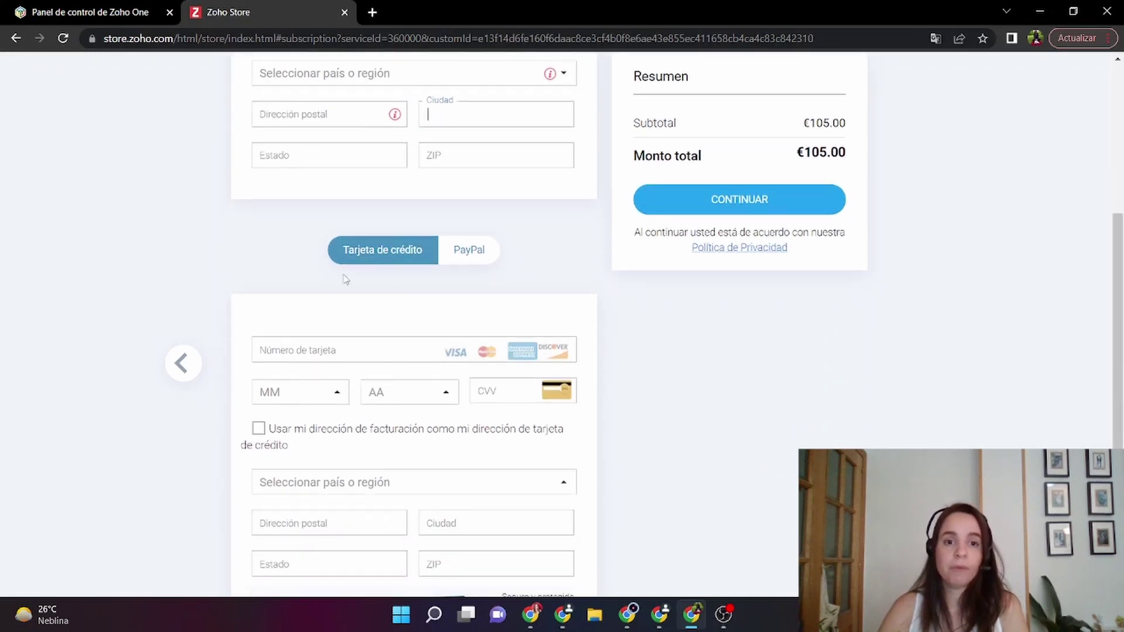
scroll(404, 264, "down", 1)
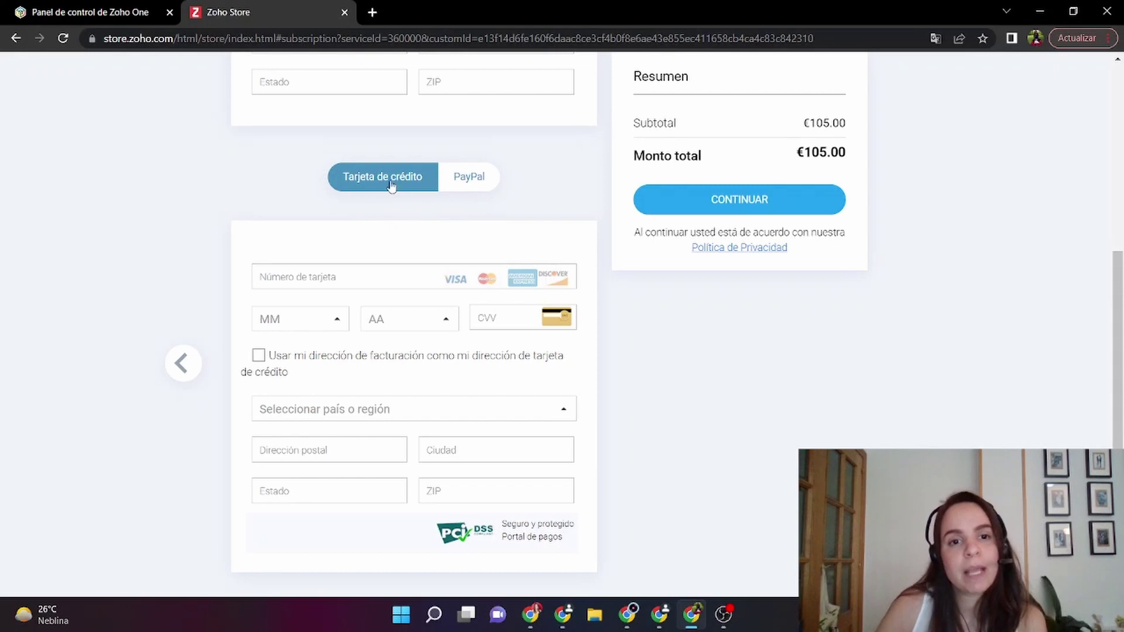
scroll(380, 282, "down", 2)
scroll(380, 282, "up", 4)
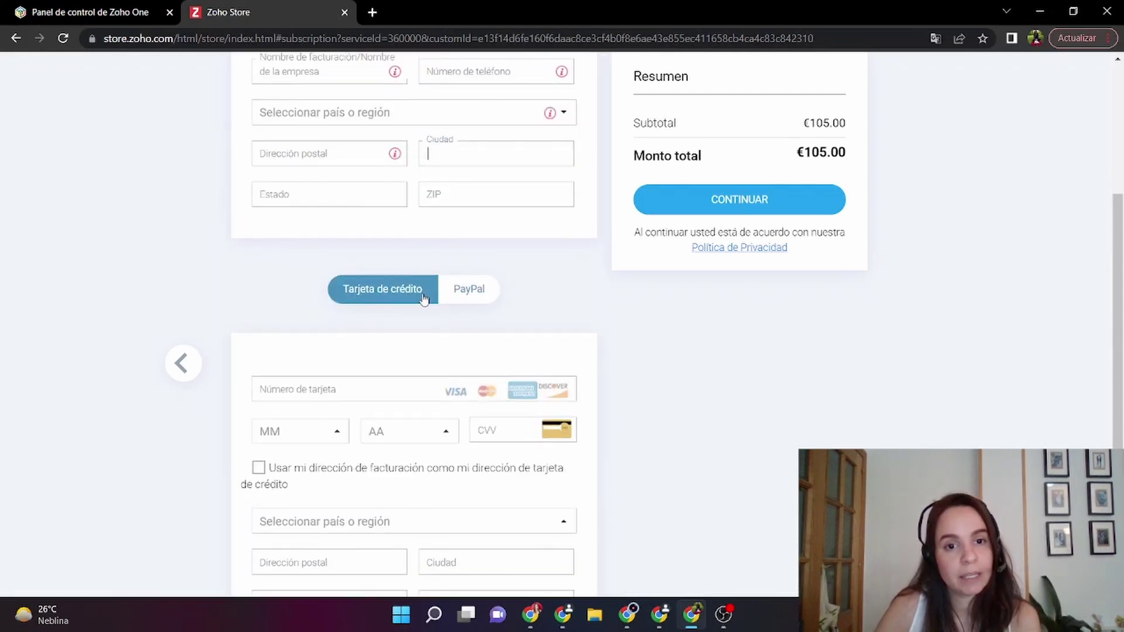
scroll(491, 311, "up", 5)
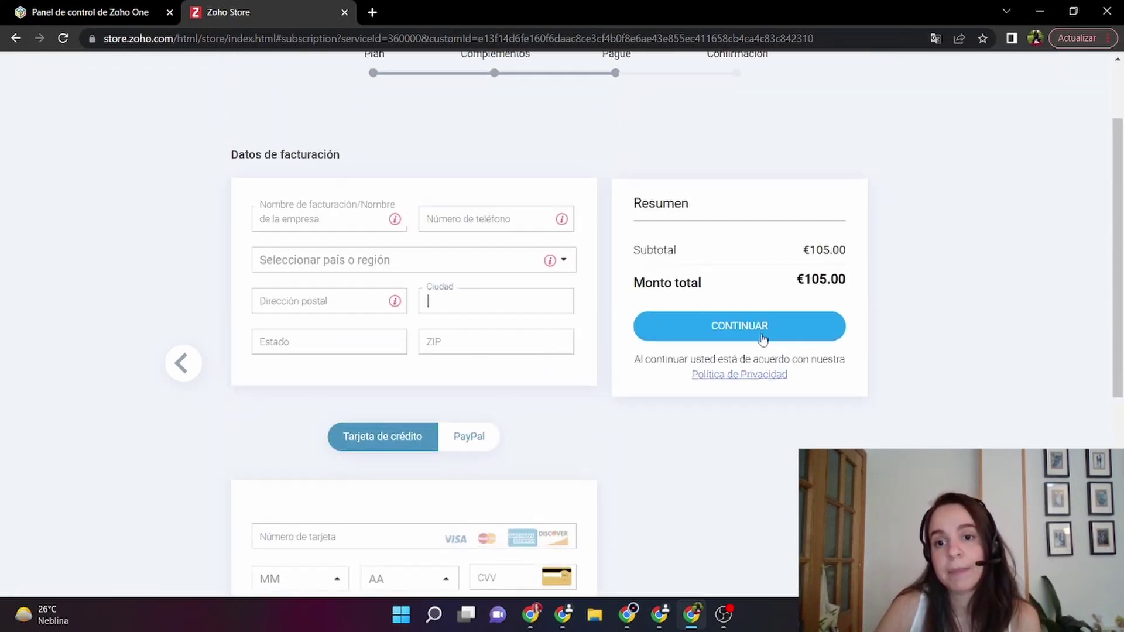
Step: Fill in the billing details with the company name test, the phone number, the country Spain and the full postal address
scroll(711, 398, "down", 1)
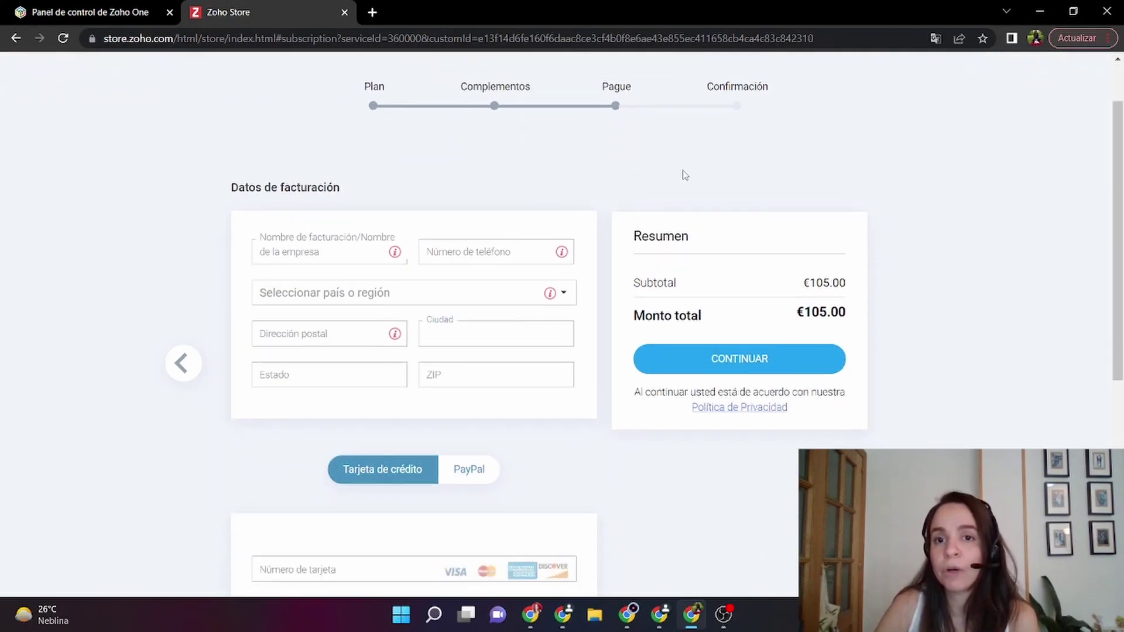
left_click(405, 248)
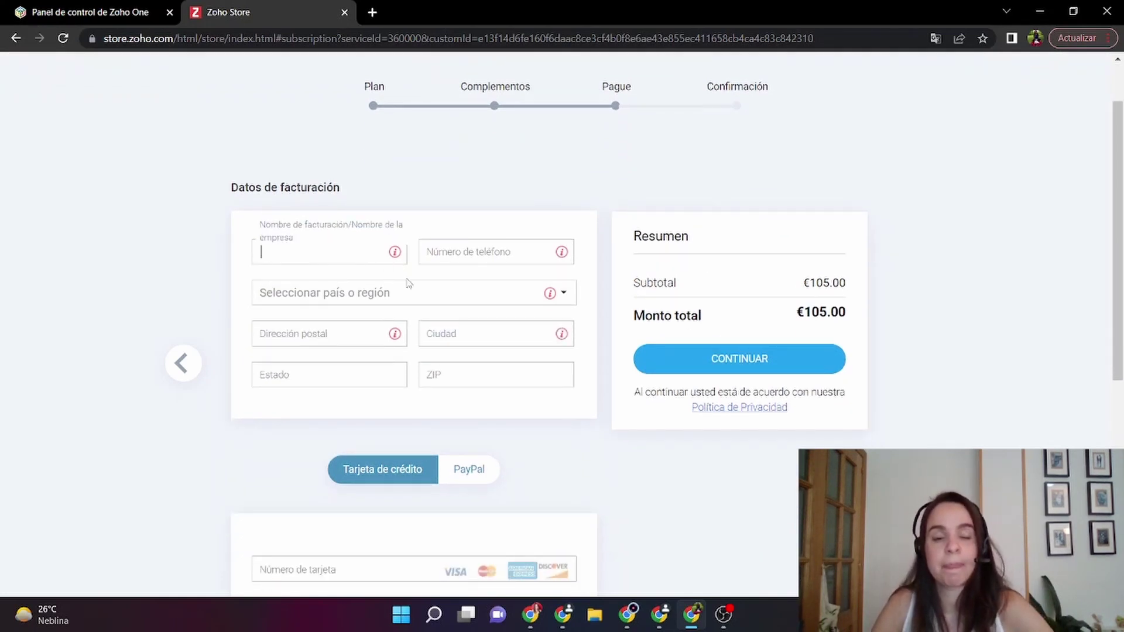
left_click(262, 332)
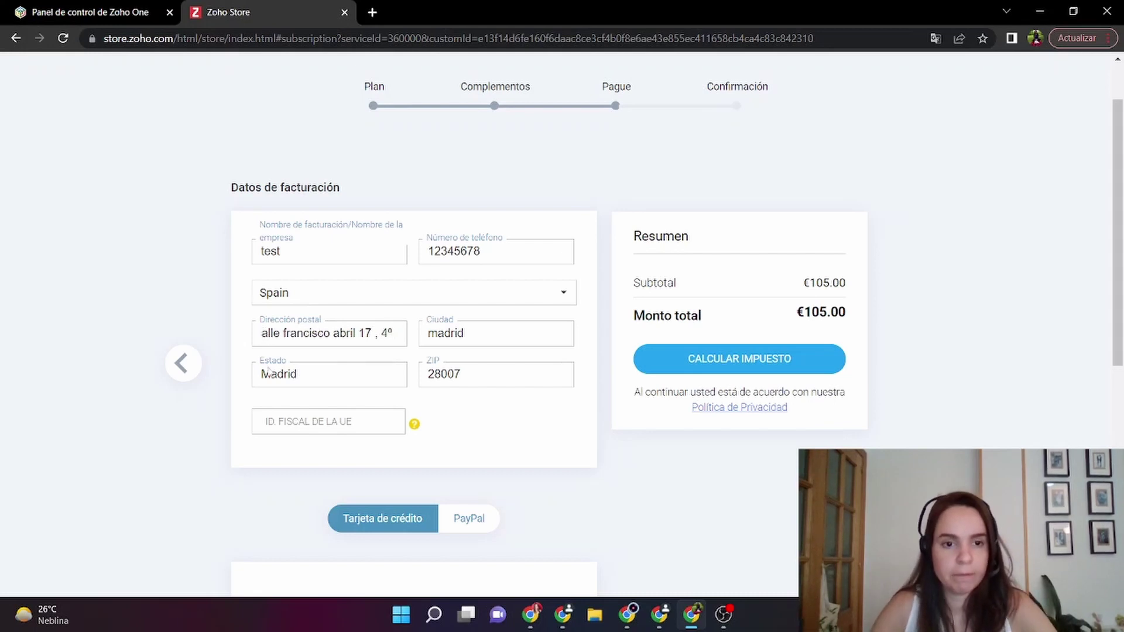
Step: Try the country prefix ES in the EU tax ID field, clear the field and read its VAT exemption help
left_click(325, 419)
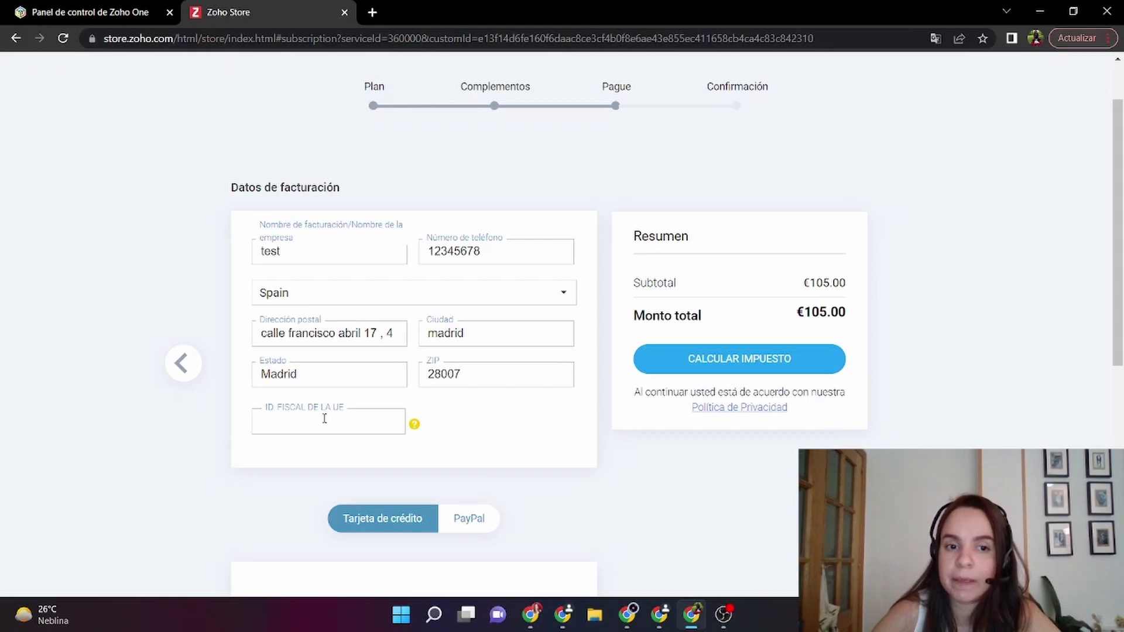
left_click(276, 407)
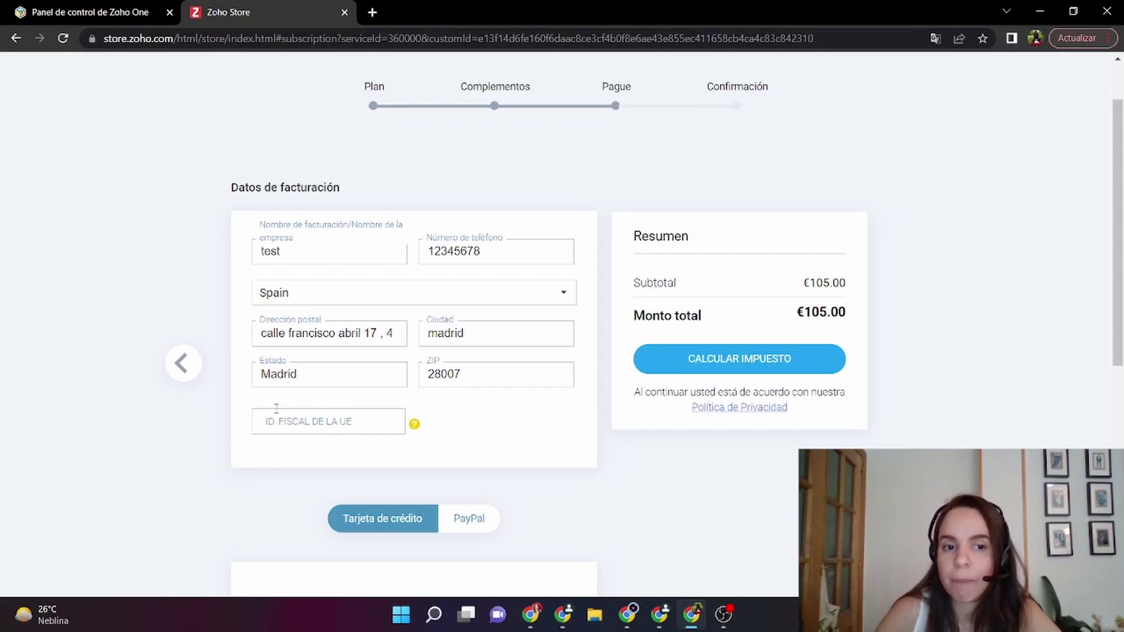
left_click(335, 422)
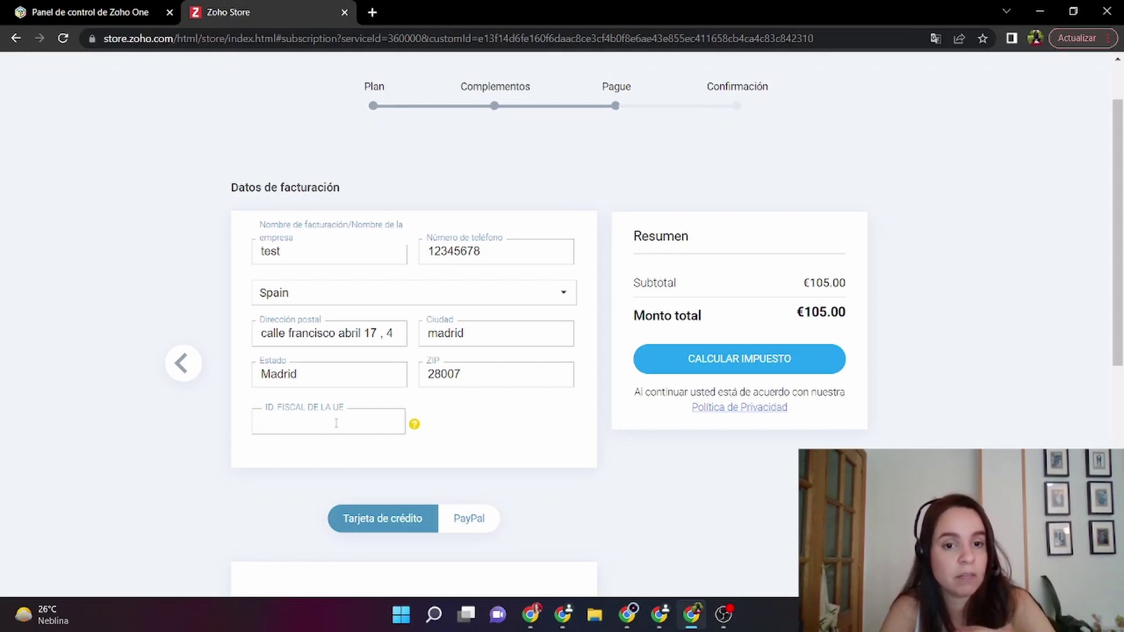
type("ES")
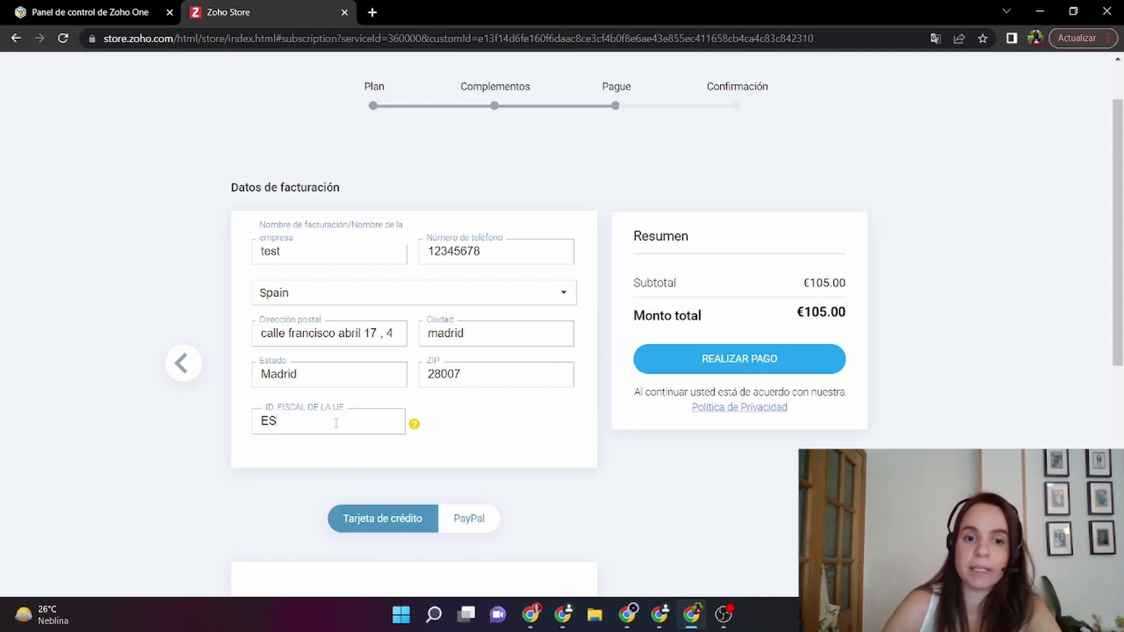
left_click_drag(327, 425, 237, 421)
key("BackSpace")
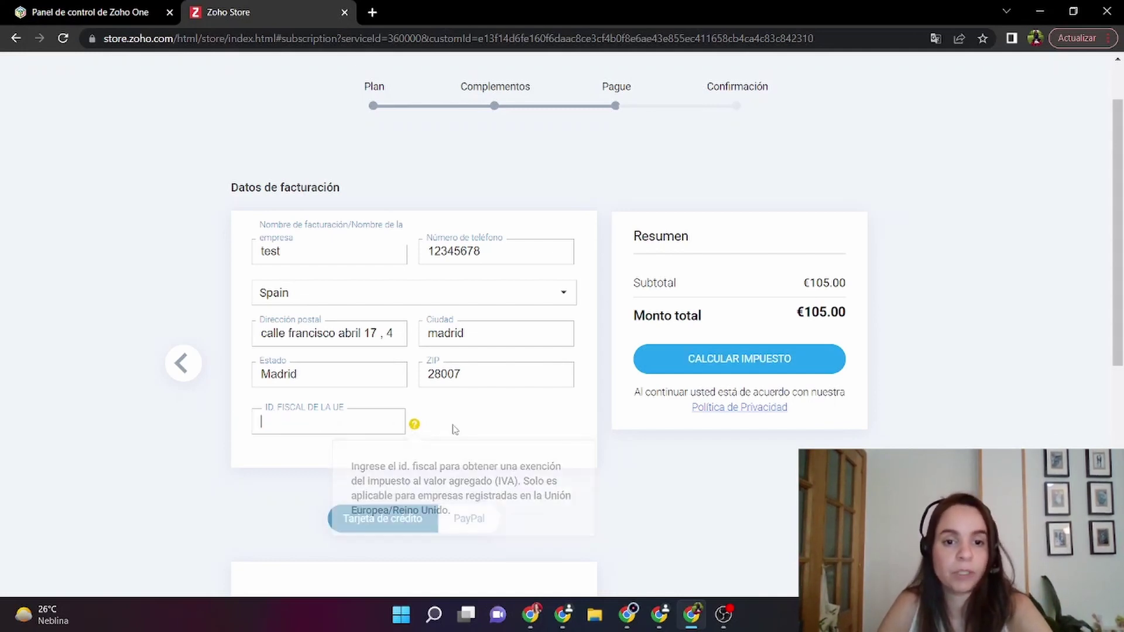
scroll(422, 425, "down", 1)
mouse_move(414, 354)
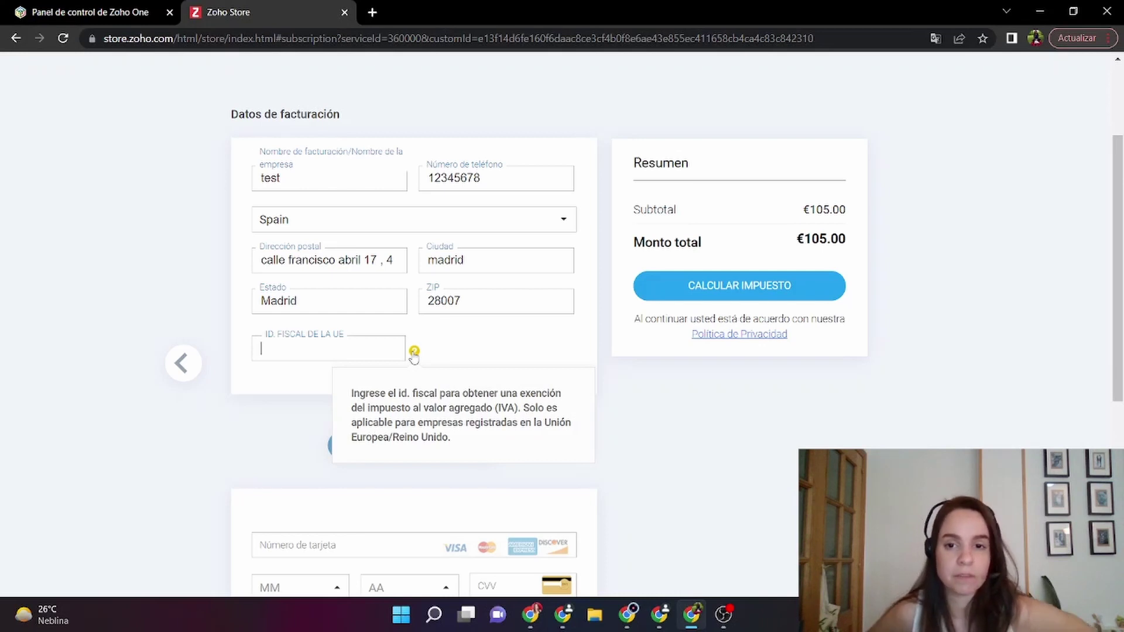
Step: Try to calculate the tax without card details, and switch the payment method to PayPal
left_click(720, 294)
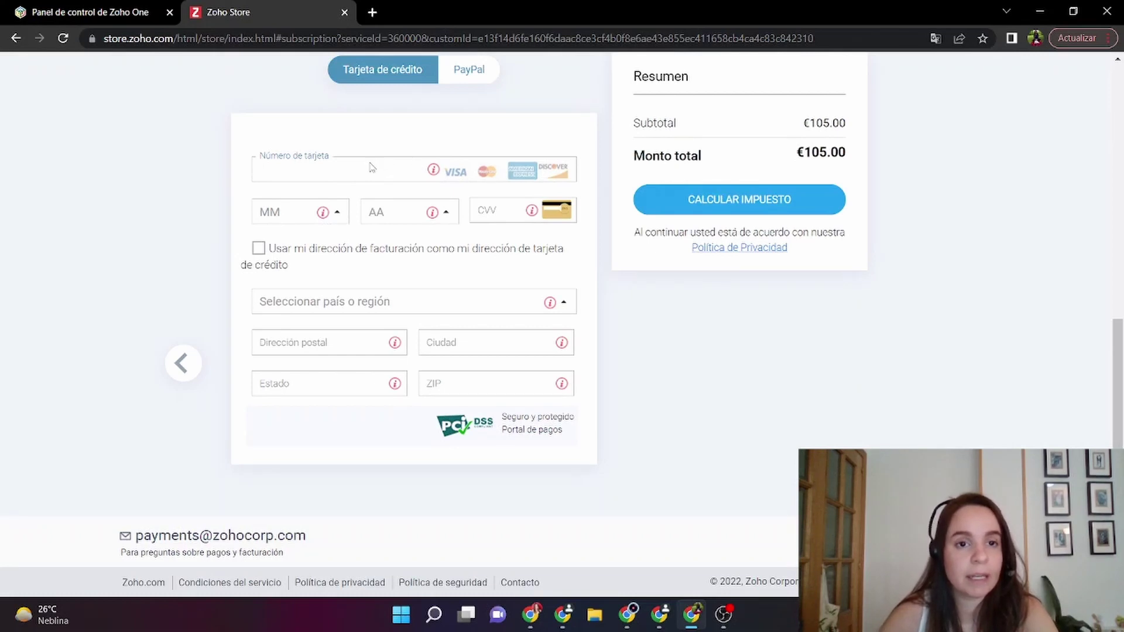
left_click(468, 76)
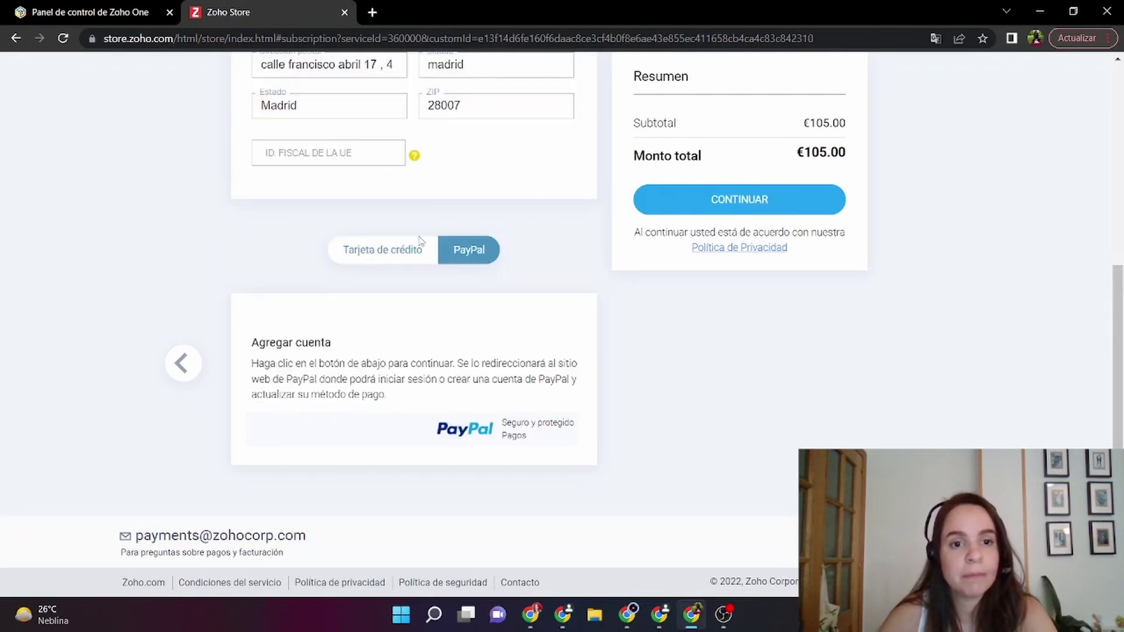
Step: Review the billing details, the total amount in the order summary and the PayPal payment information
scroll(603, 322, "up", 3)
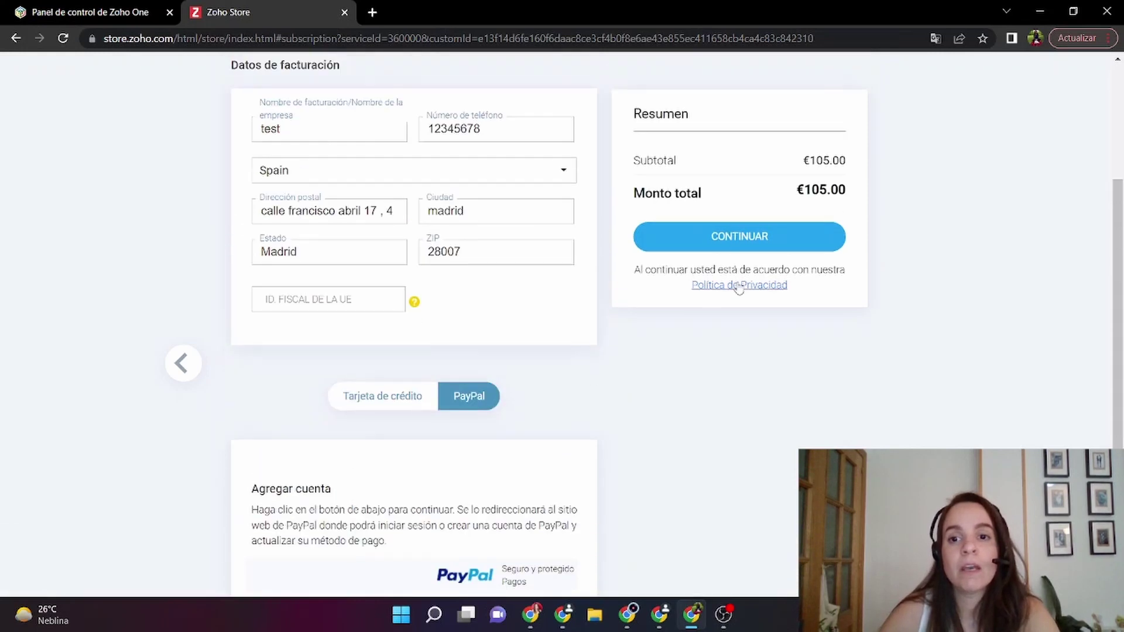
scroll(732, 298, "up", 3)
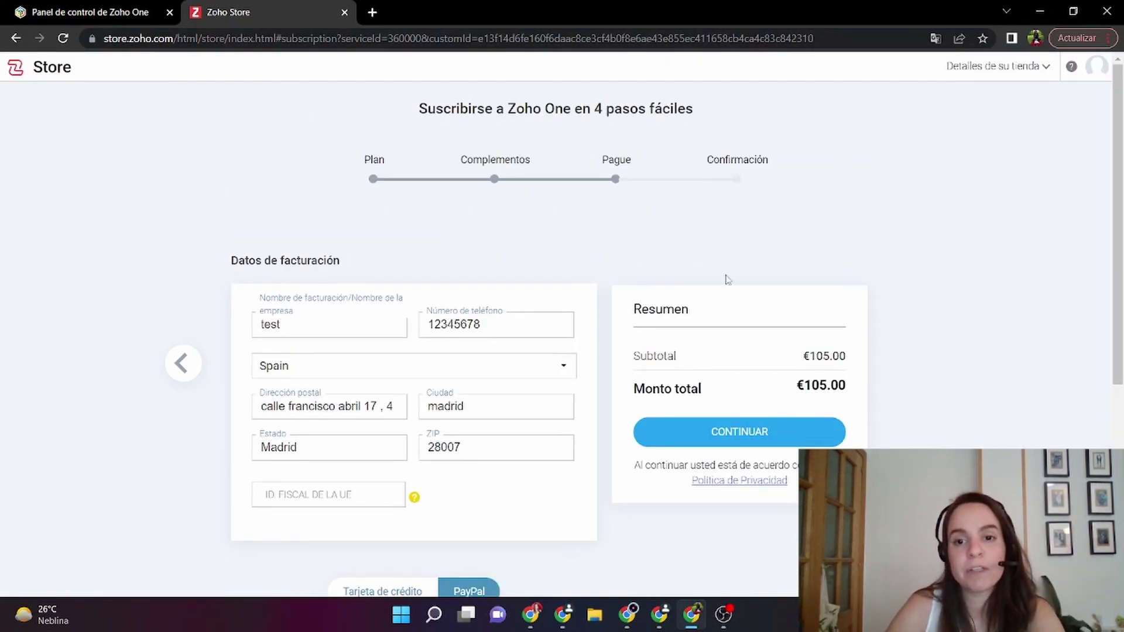
scroll(730, 277, "down", 3)
double_click(843, 241)
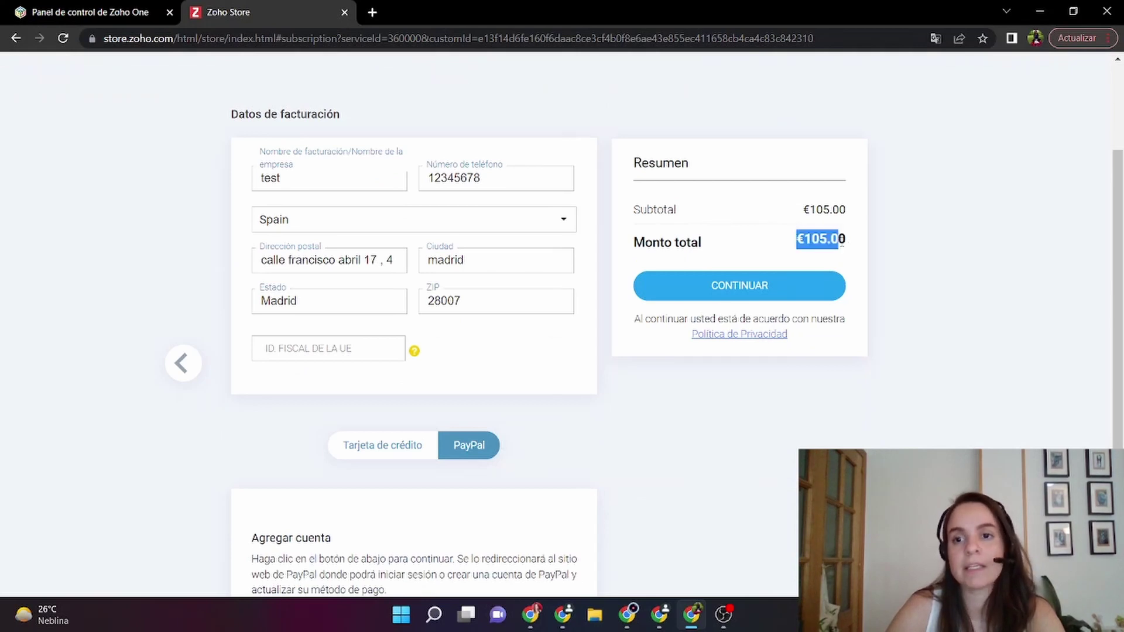
left_click_drag(840, 240, 795, 240)
scroll(526, 380, "down", 1)
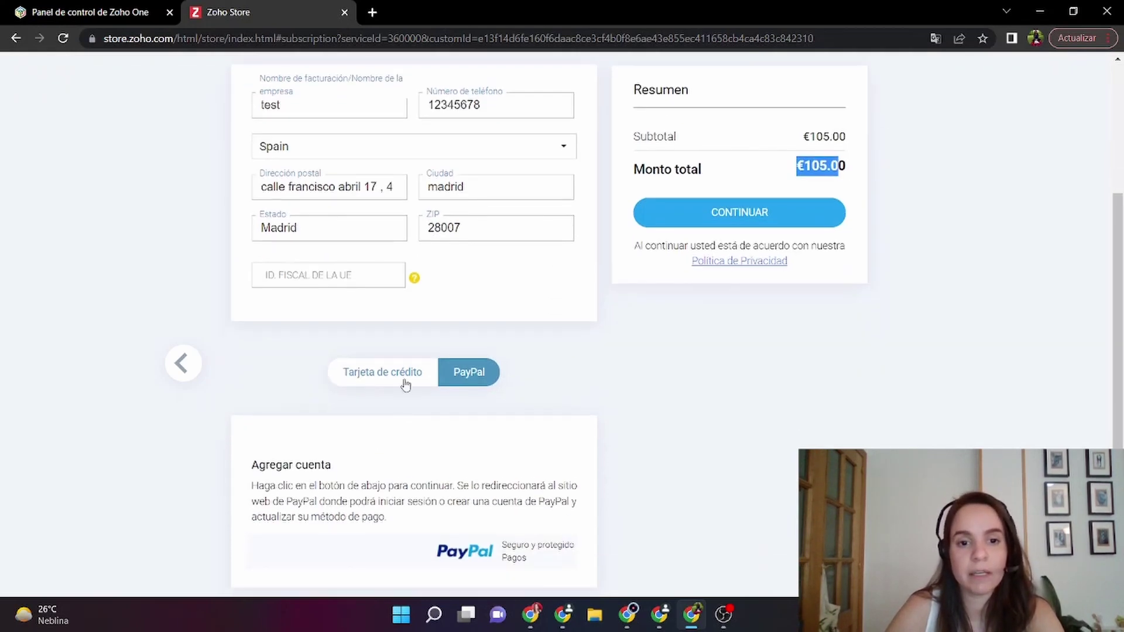
scroll(717, 298, "up", 3)
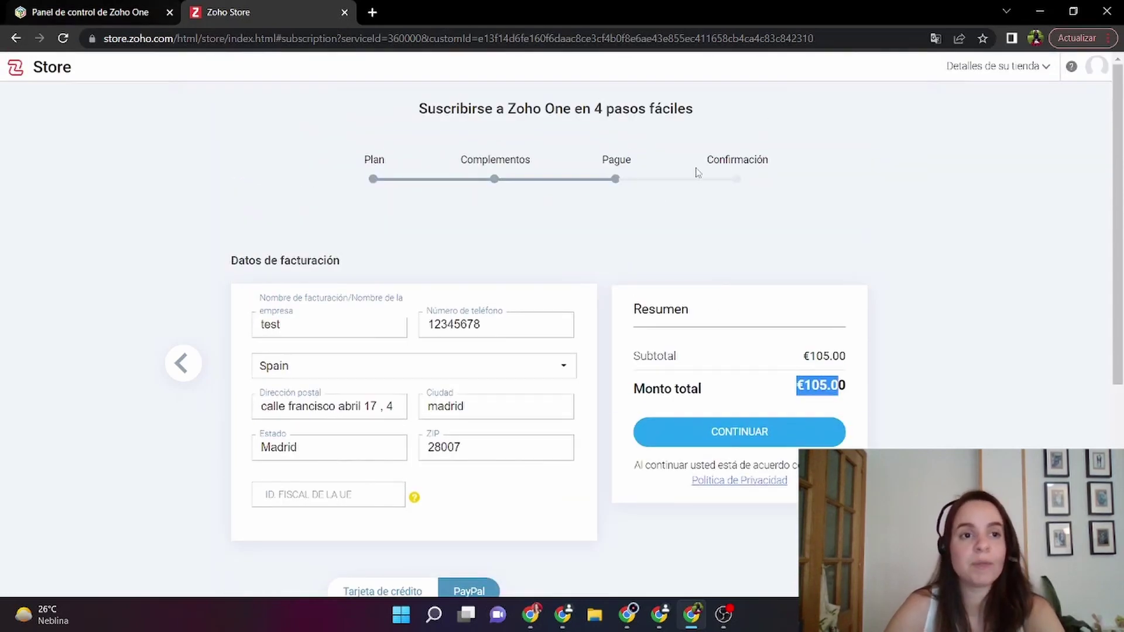